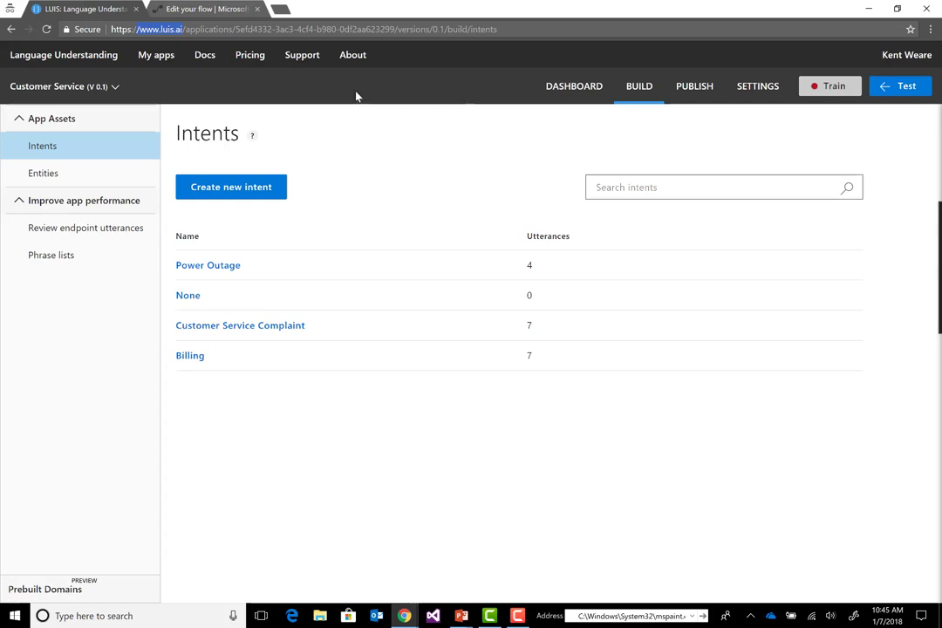
- Open the Customer Service app from the list of apps and go to its Power Outage intent
left_click(87, 85)
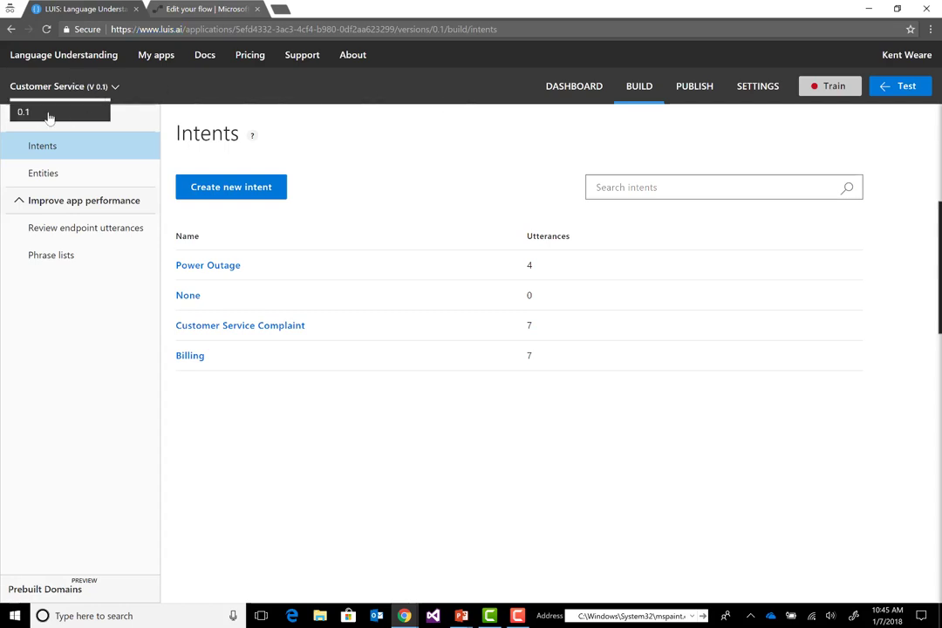
left_click(155, 57)
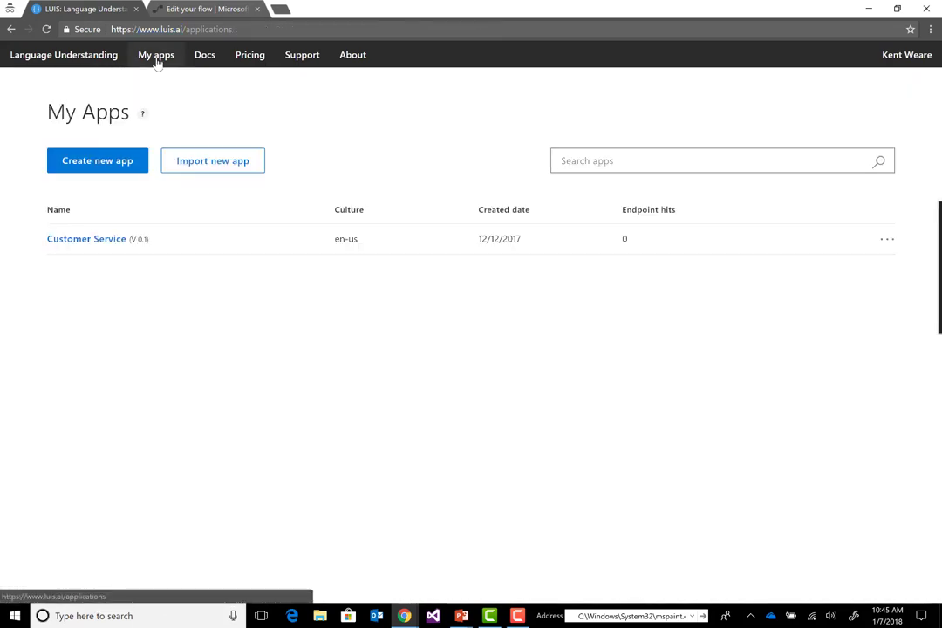
left_click(93, 244)
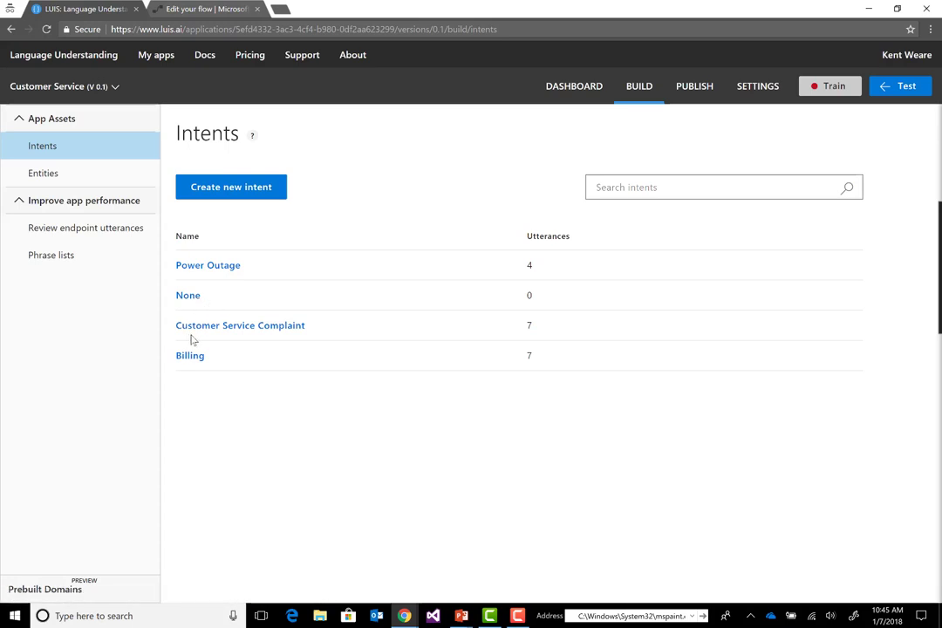
left_click(216, 267)
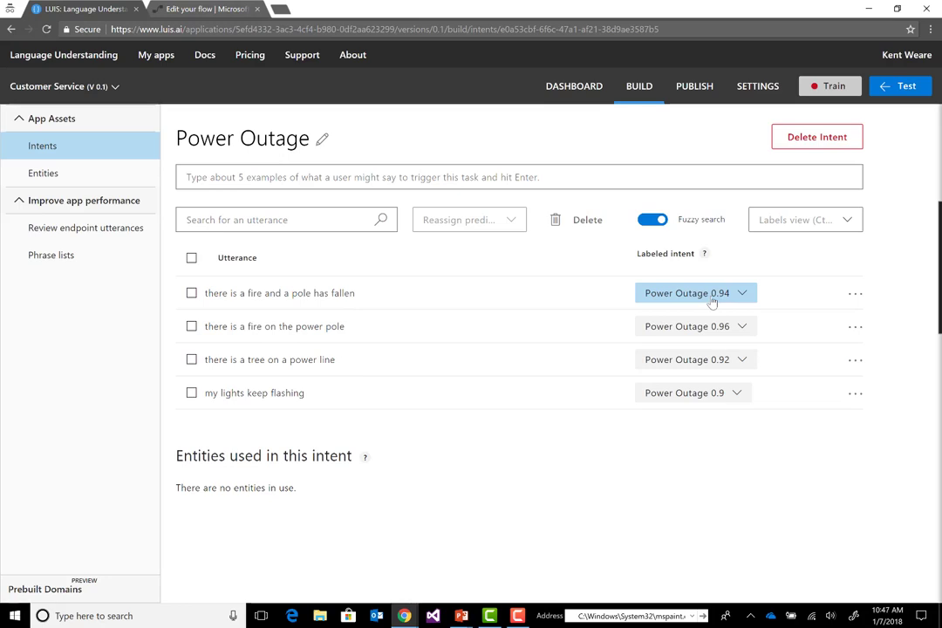
- Add the example utterance "my lights are flickering" to the Power Outage intent
left_click(226, 176)
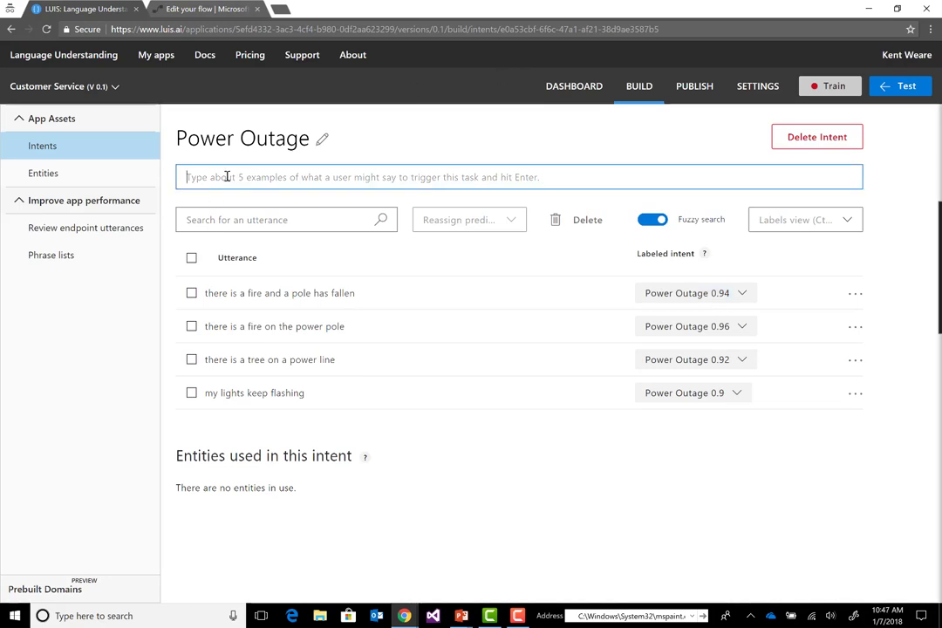
type("my li")
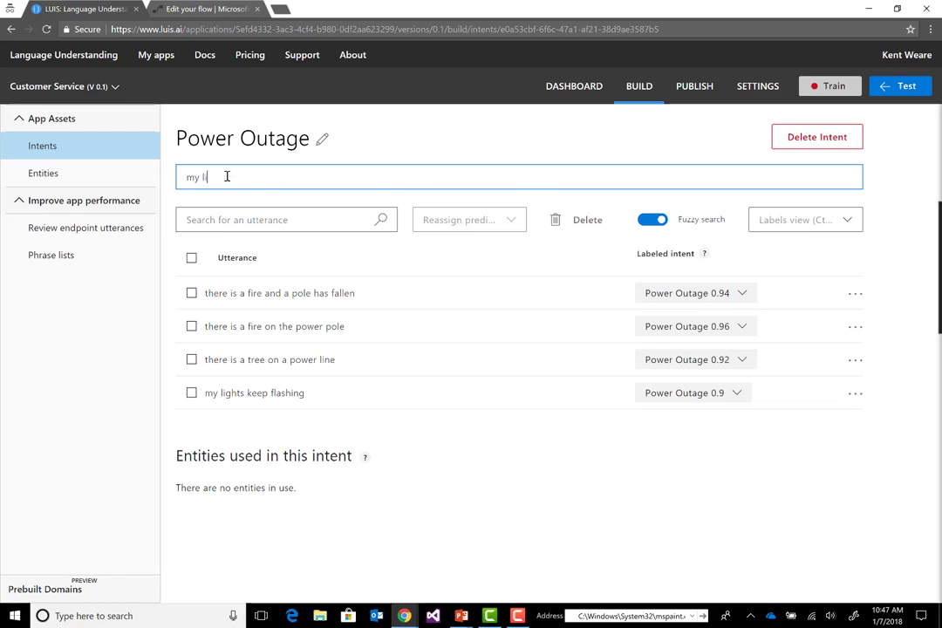
type("ghts are flickering")
key("Return")
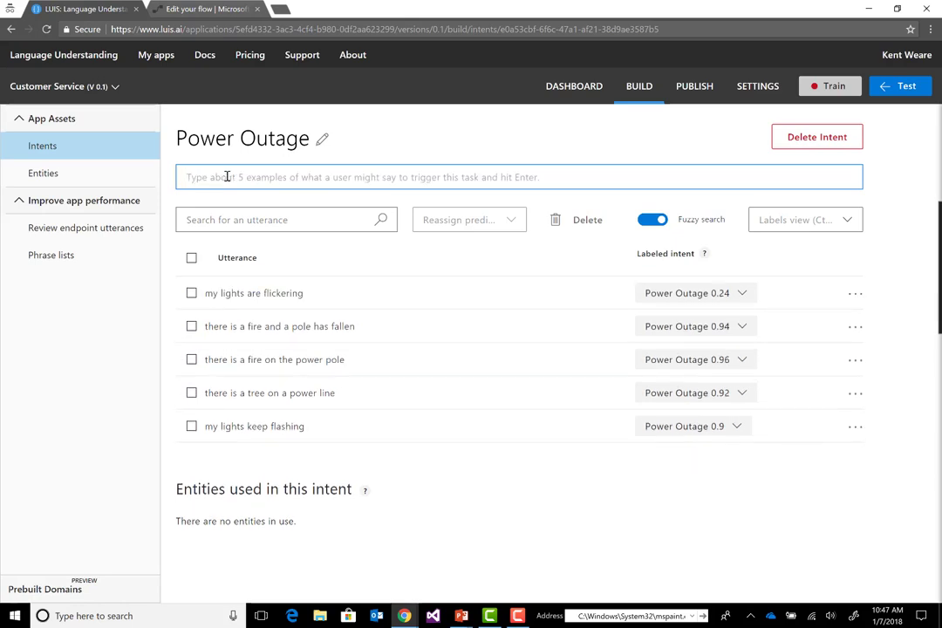
- Check the intent scores of "my lights are flickering" without reassigning it, and train the app
left_click(741, 294)
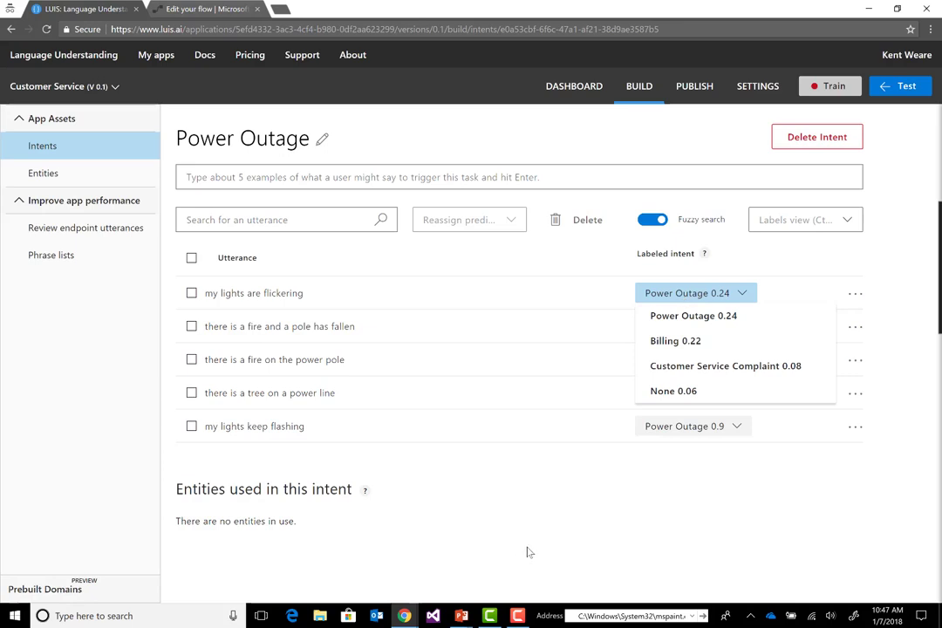
left_click(626, 307)
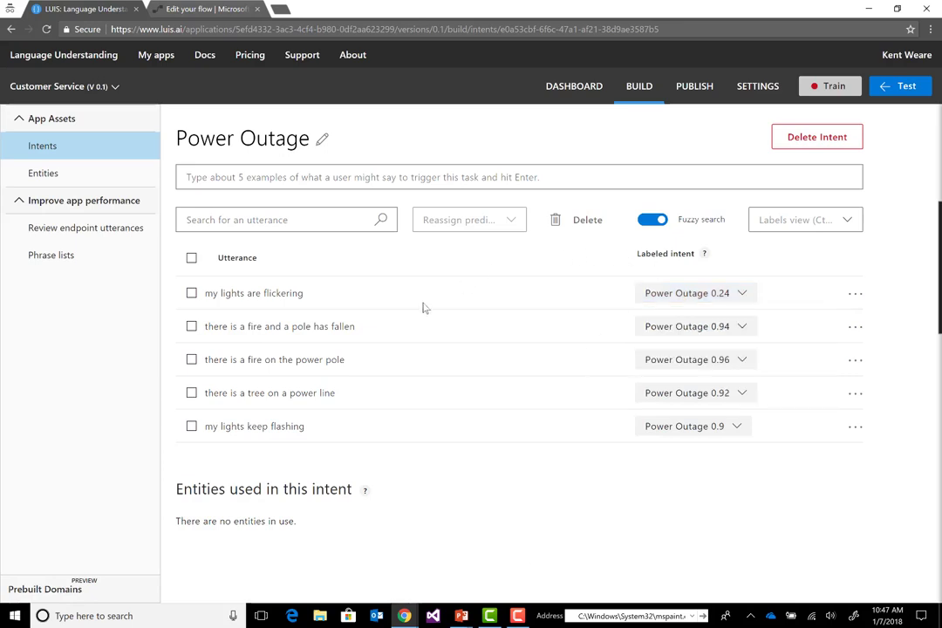
left_click(822, 88)
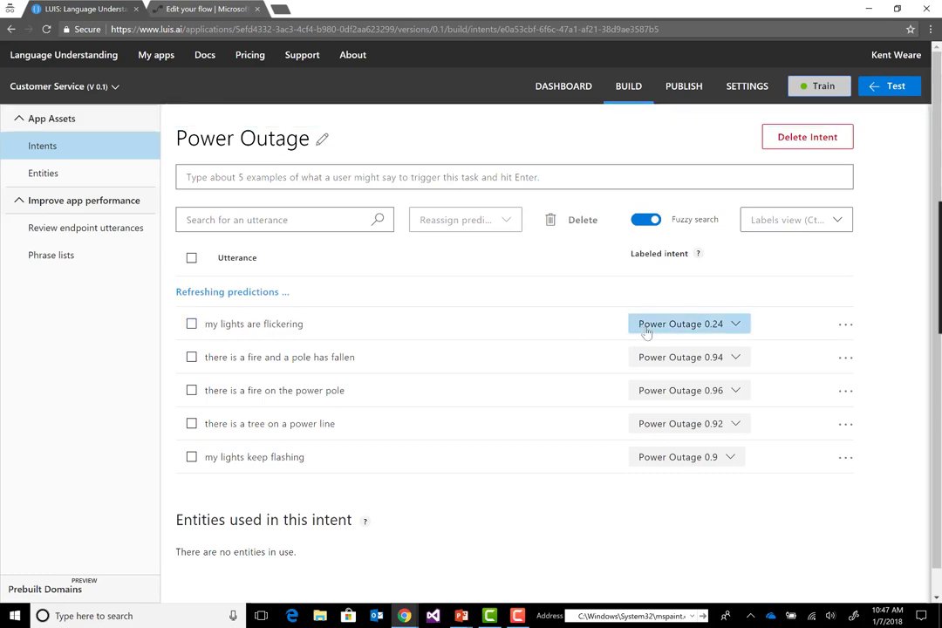
- Test the utterance "a tree has fallen on the power line" and inspect its top scoring intent and reassignment option
left_click(892, 87)
left_click(818, 158)
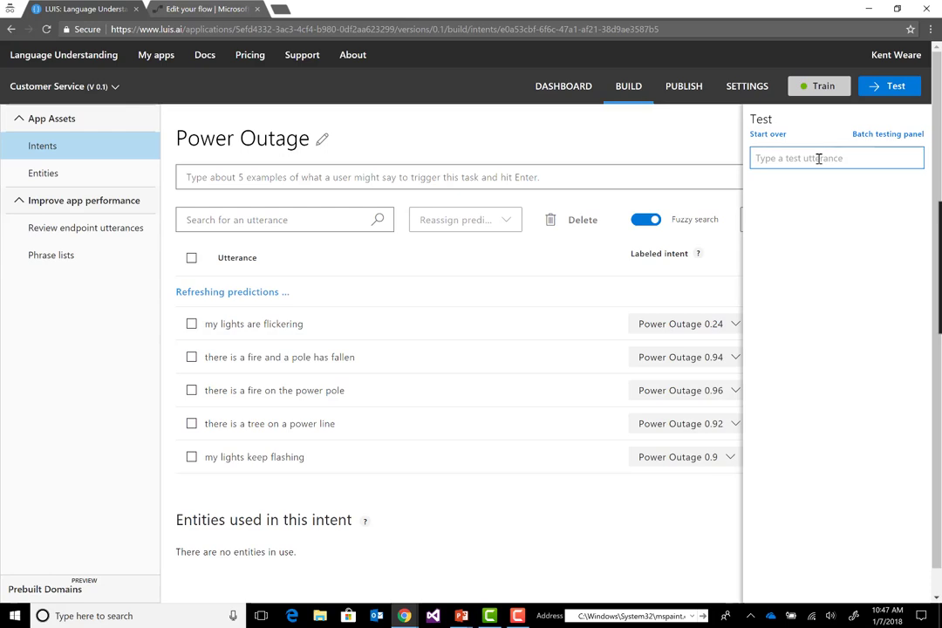
type("a tree has fallen on the power")
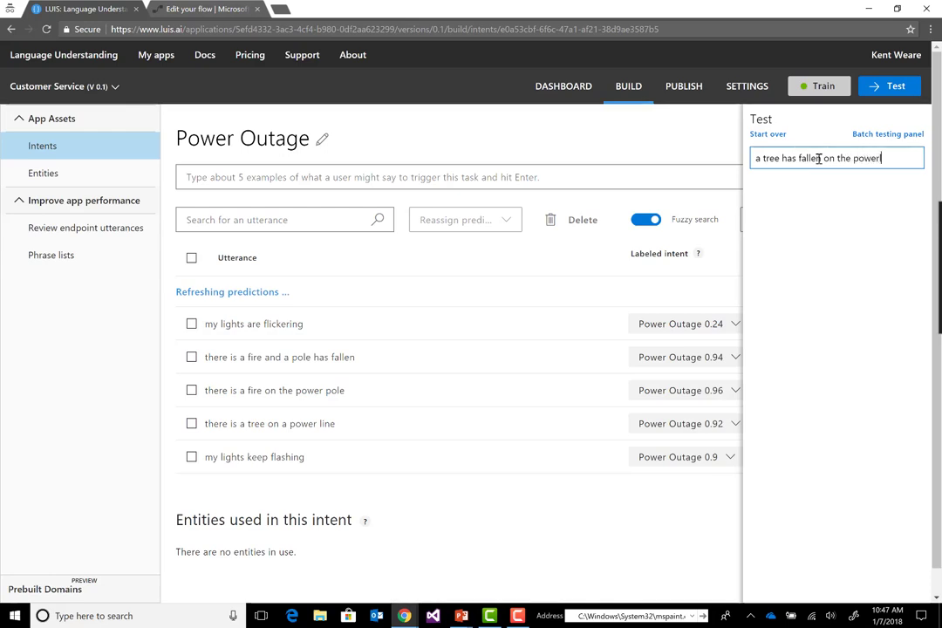
type(" line")
left_click(881, 91)
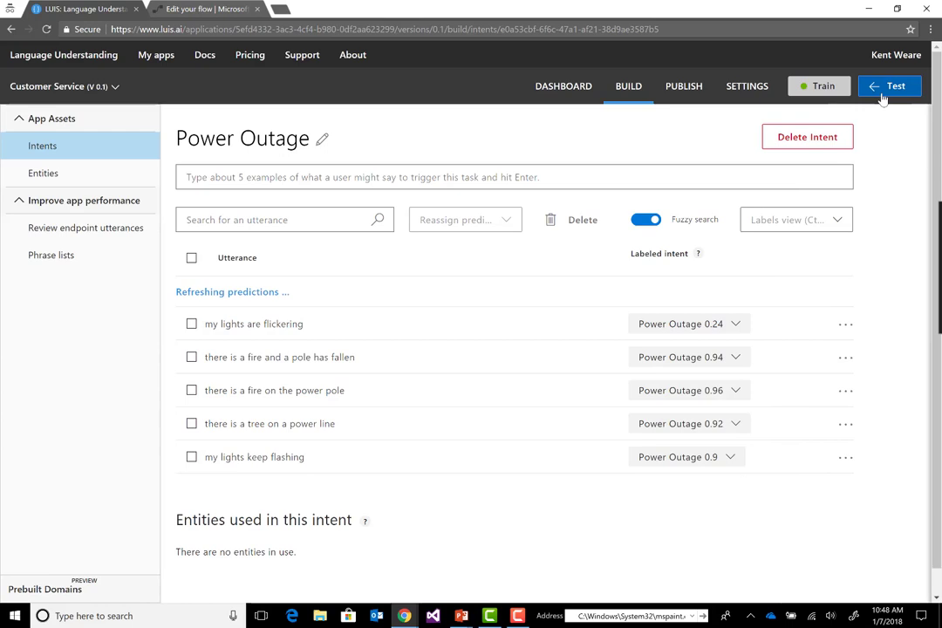
left_click(885, 89)
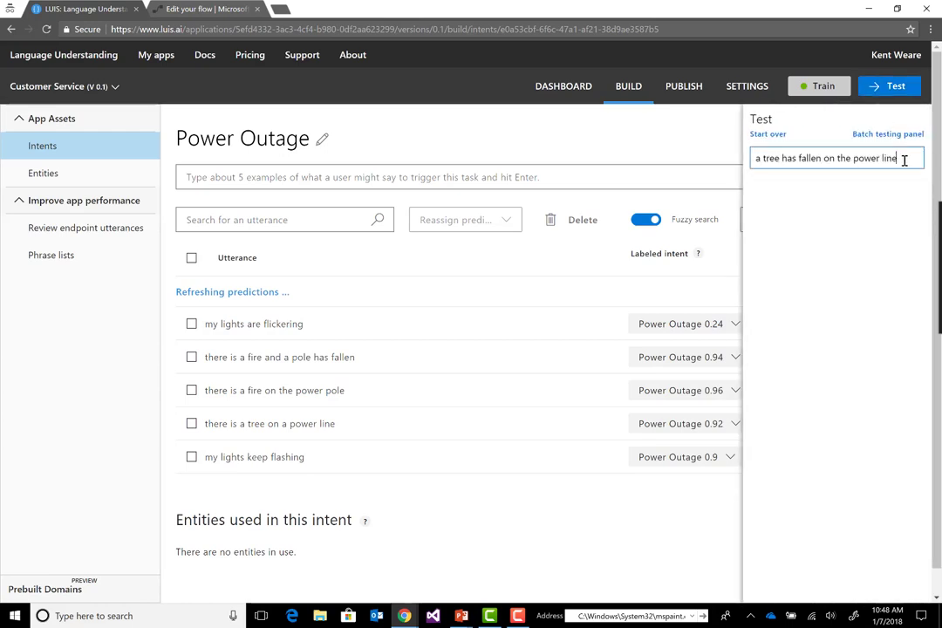
key("Return")
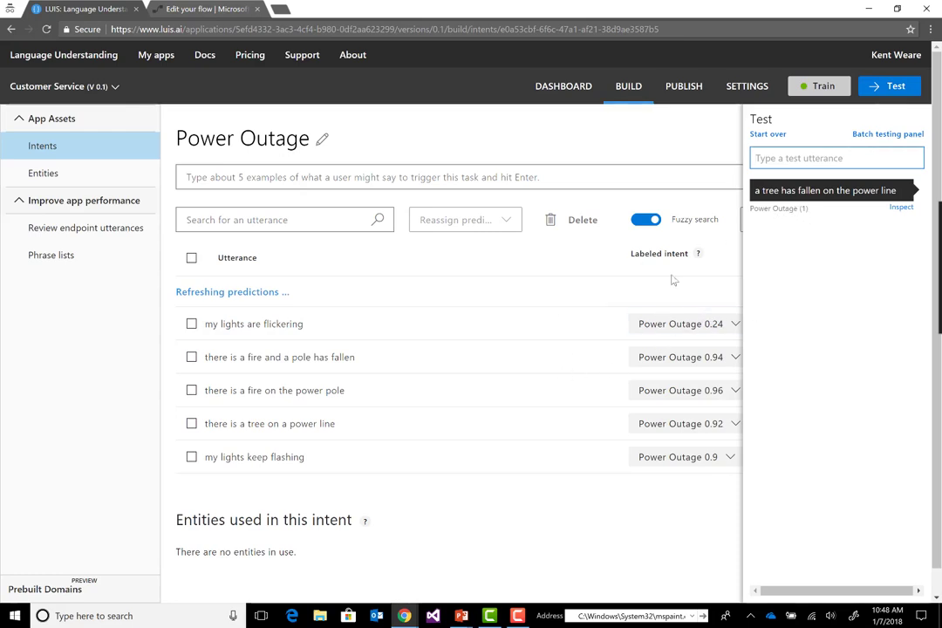
left_click(900, 207)
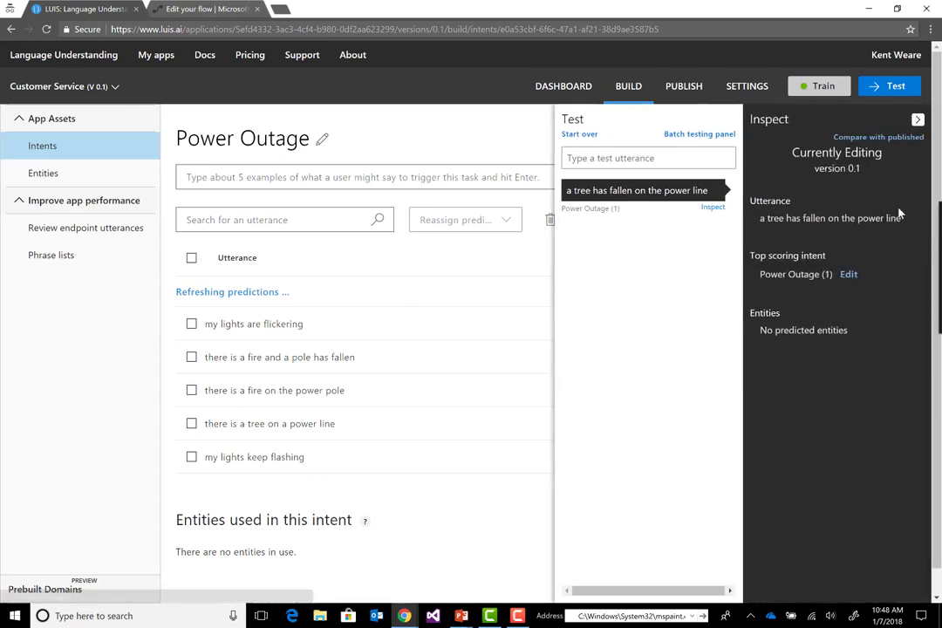
left_click(850, 275)
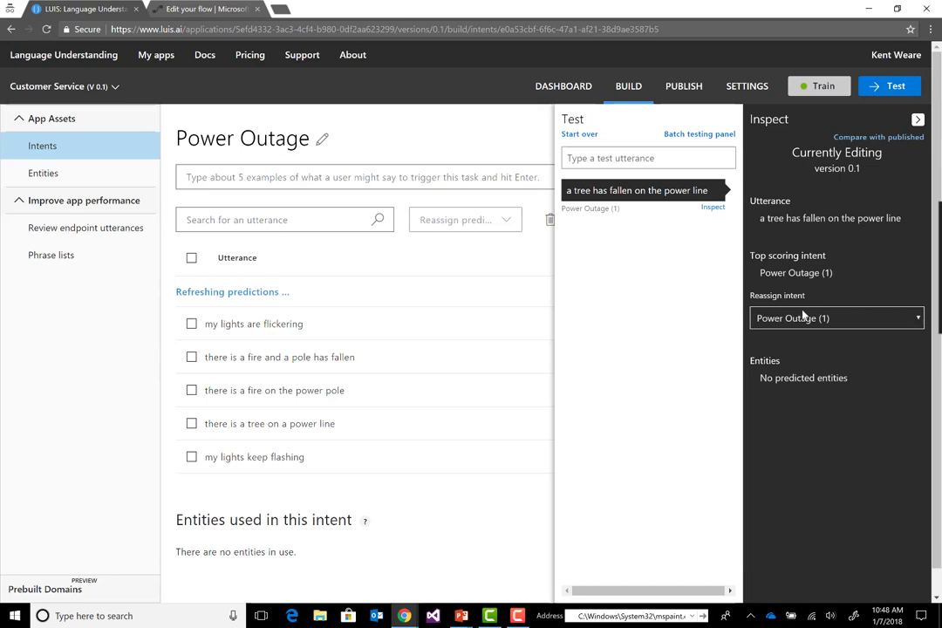
- Test the utterance "the lights are flickering" against the trained app
left_click(652, 161)
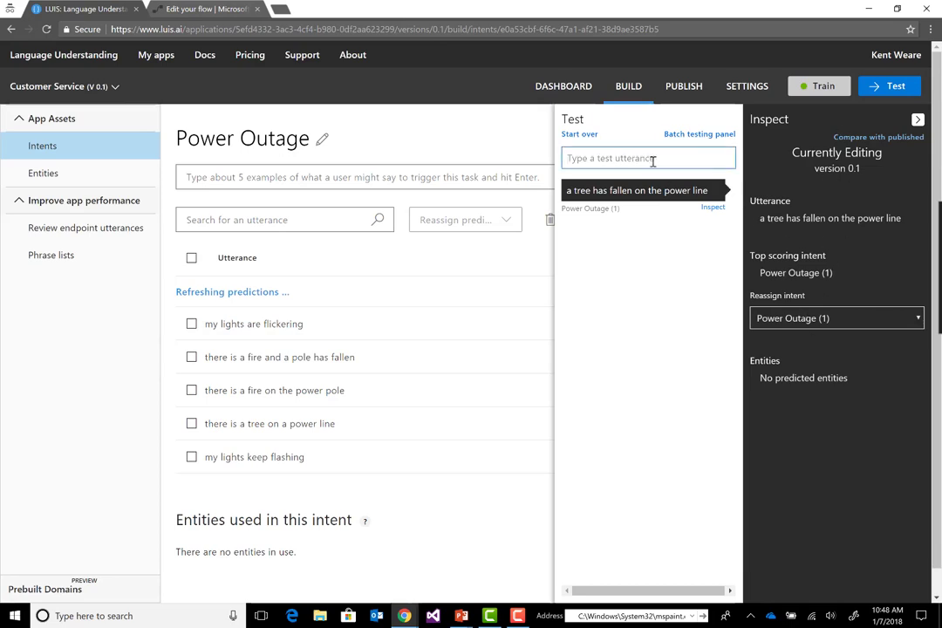
type("th")
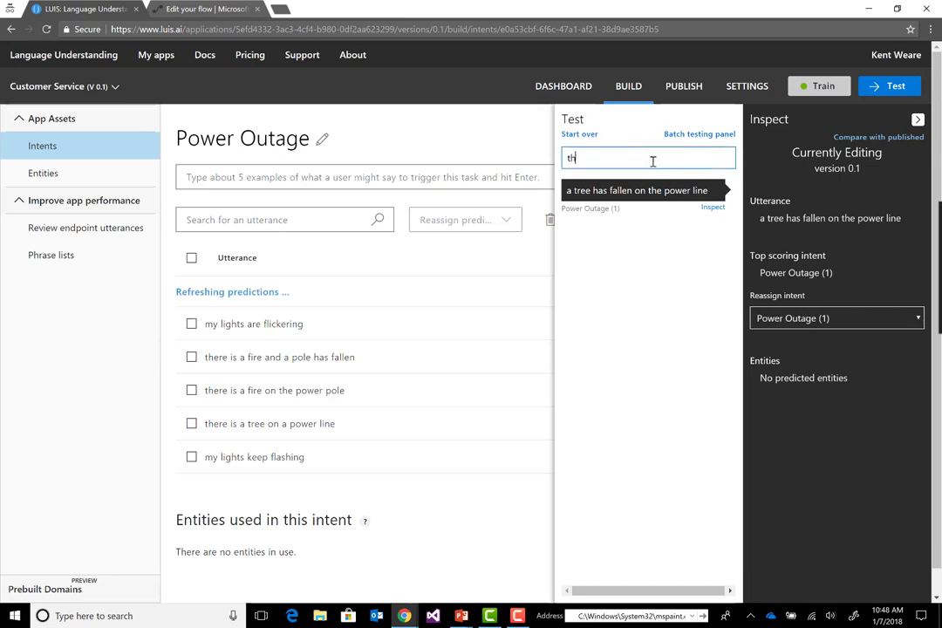
type("e lights are flickering")
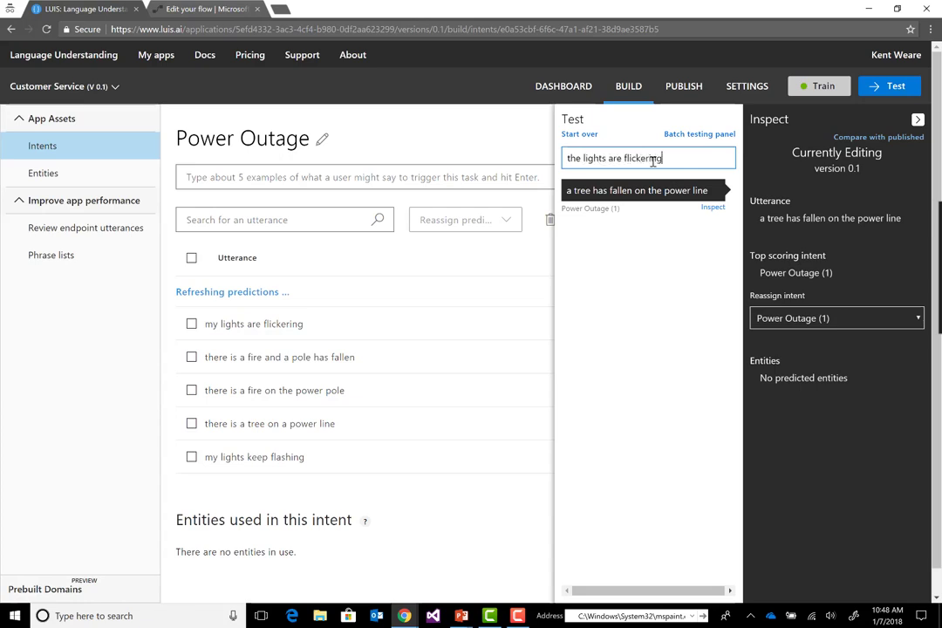
key("Return")
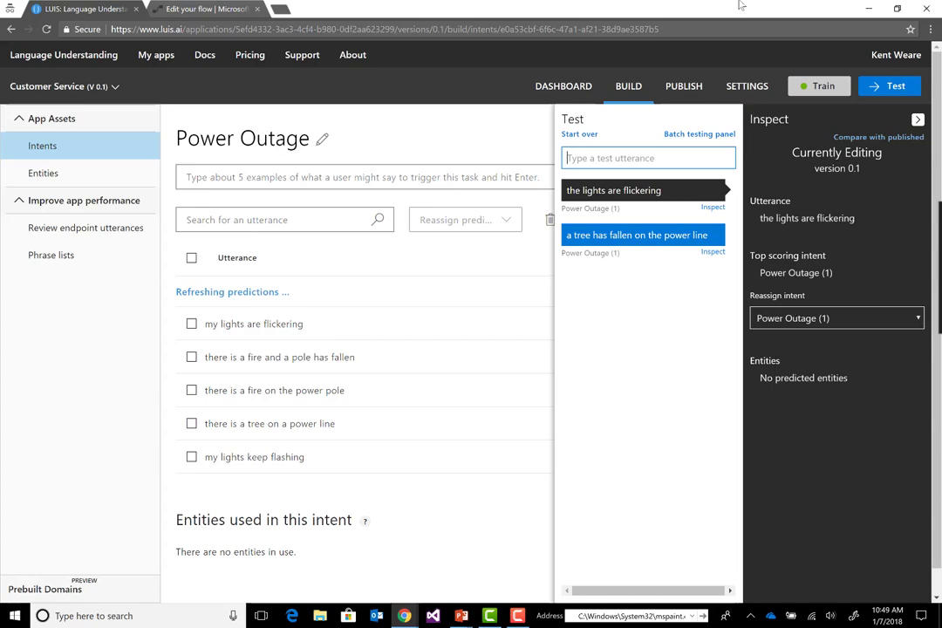
- Publish the app to the Production slot and hide the inspection and test panes to view the endpoint details
left_click(689, 88)
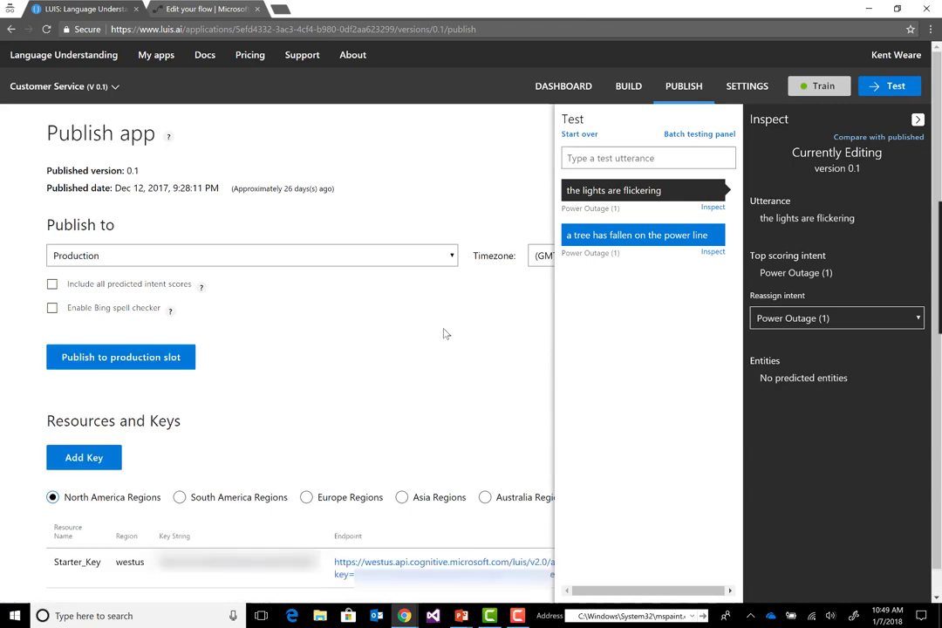
left_click(917, 118)
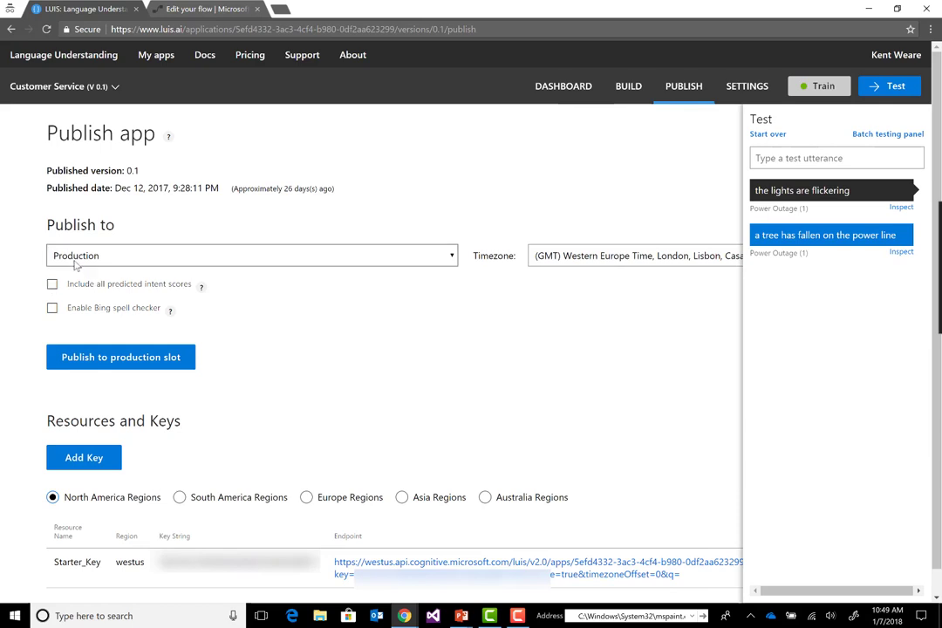
left_click(134, 366)
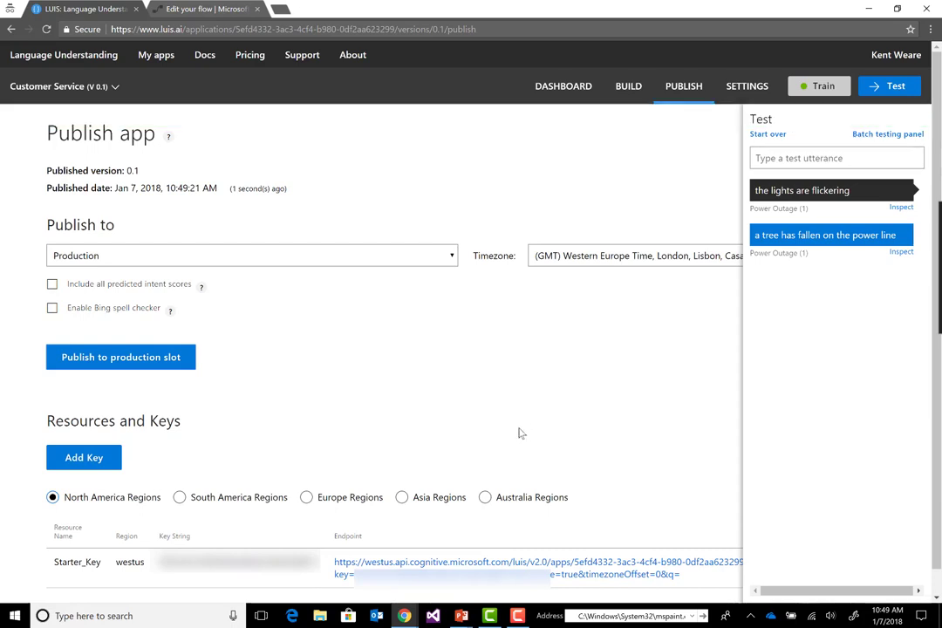
scroll(524, 424, "down", 1)
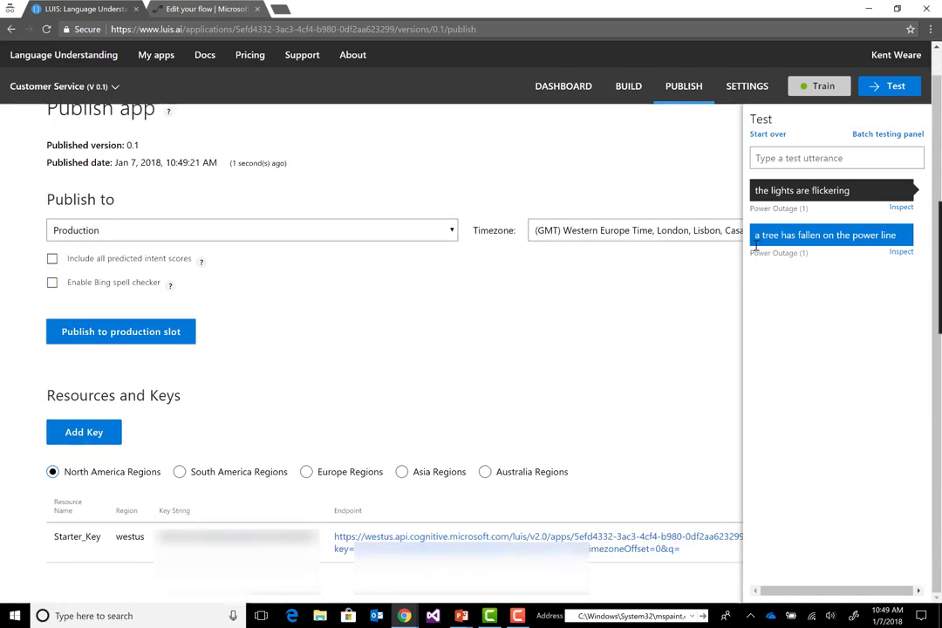
left_click(887, 87)
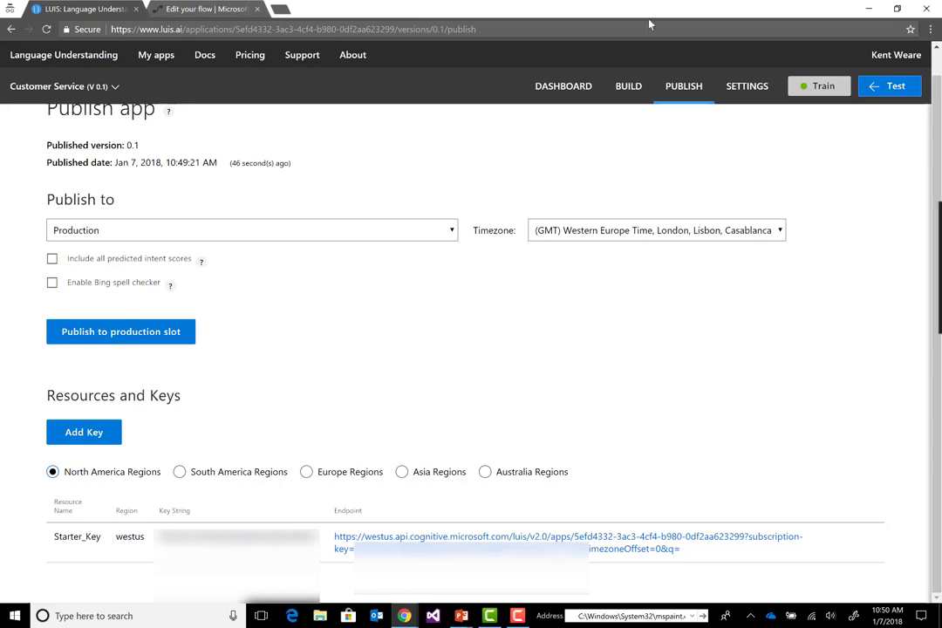
- View the app's dashboard and reopen the Power Outage intent to review its utterances' prediction scores
left_click(572, 91)
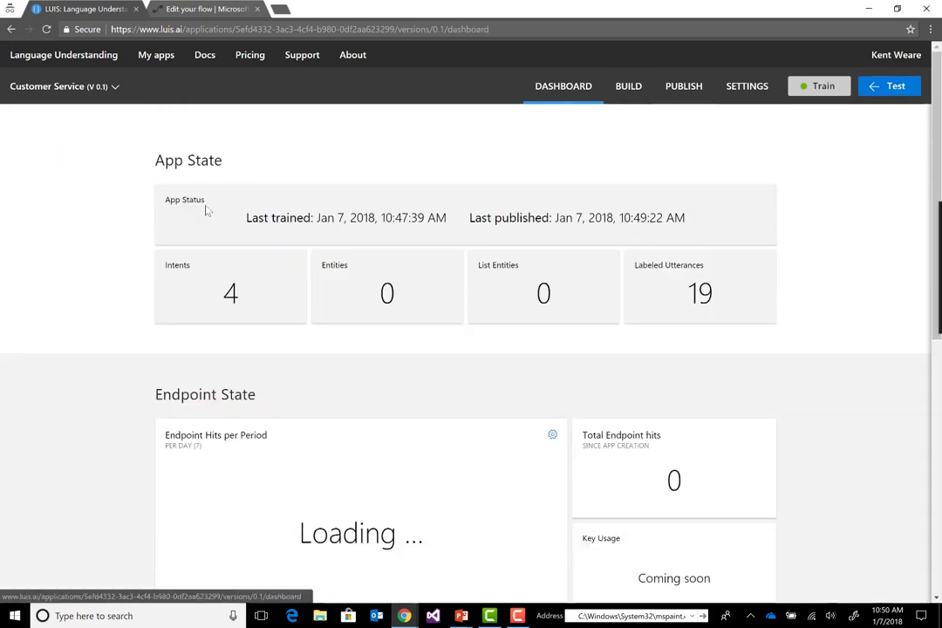
left_click(628, 85)
left_click(206, 262)
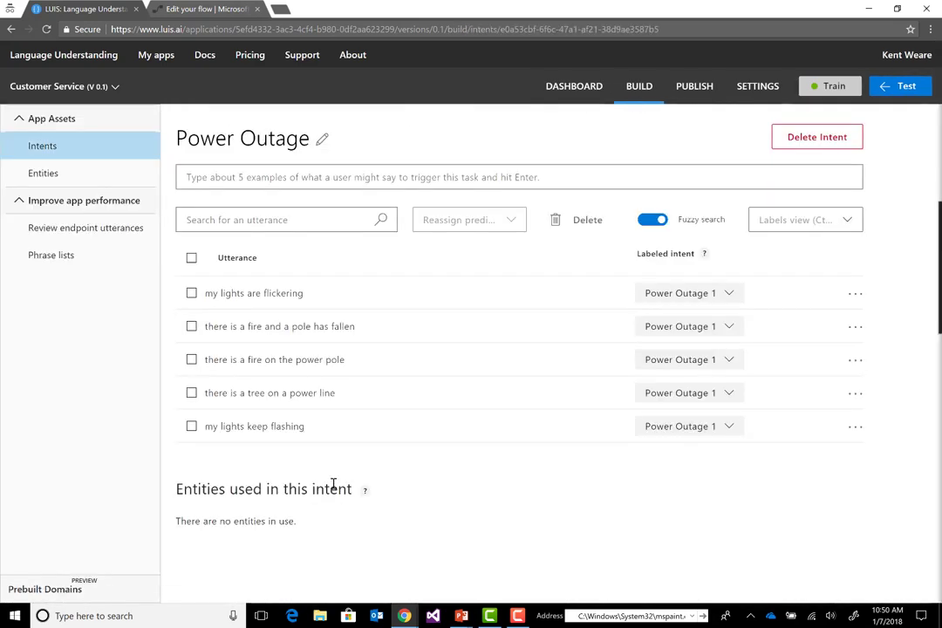
- In the endpoint utterance review, add the "hi , a tree has fallen" message and "my power is out" to their aligned Power Outage intent
left_click(102, 235)
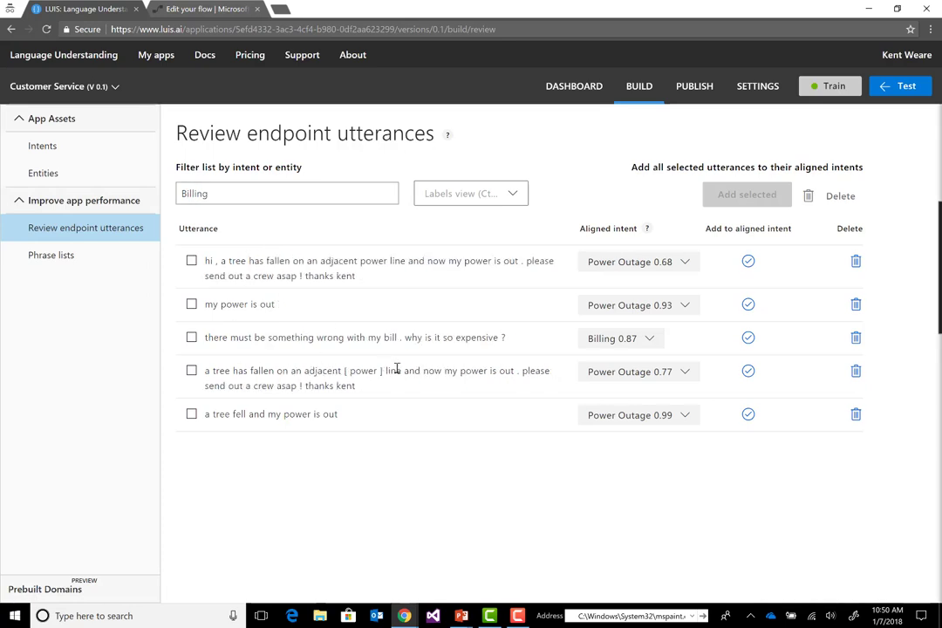
left_click(191, 260)
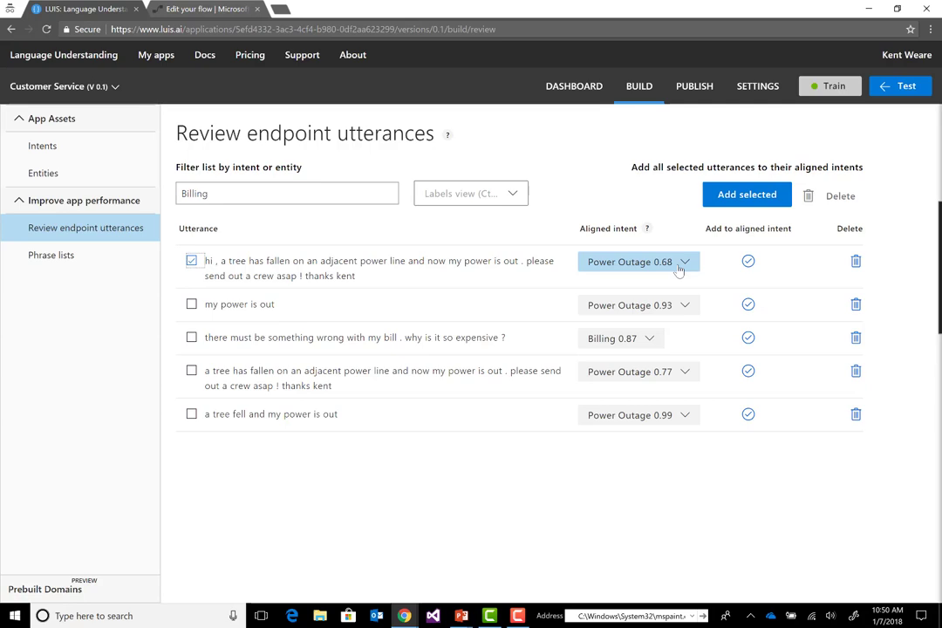
left_click(679, 271)
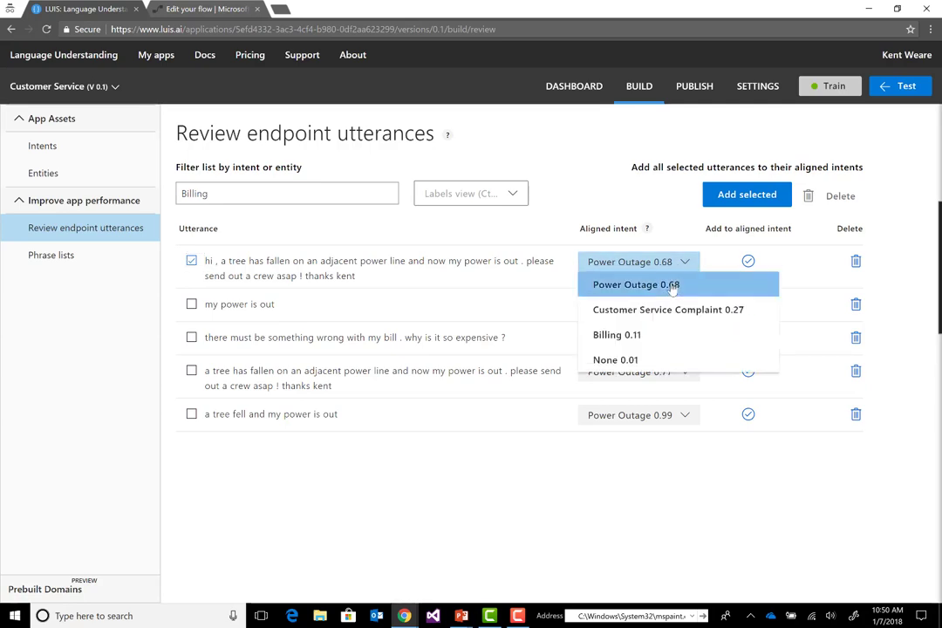
left_click(684, 283)
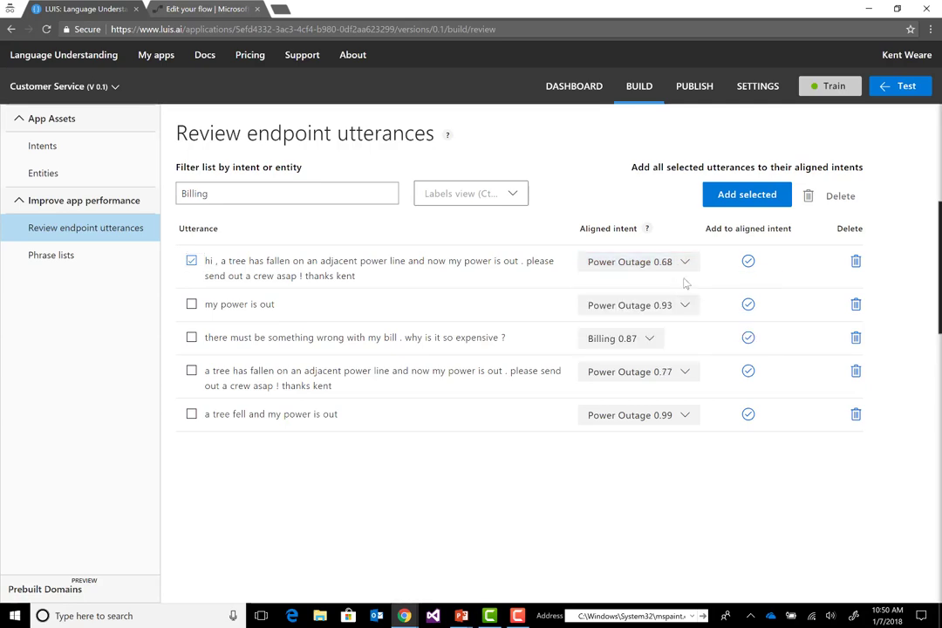
left_click(752, 196)
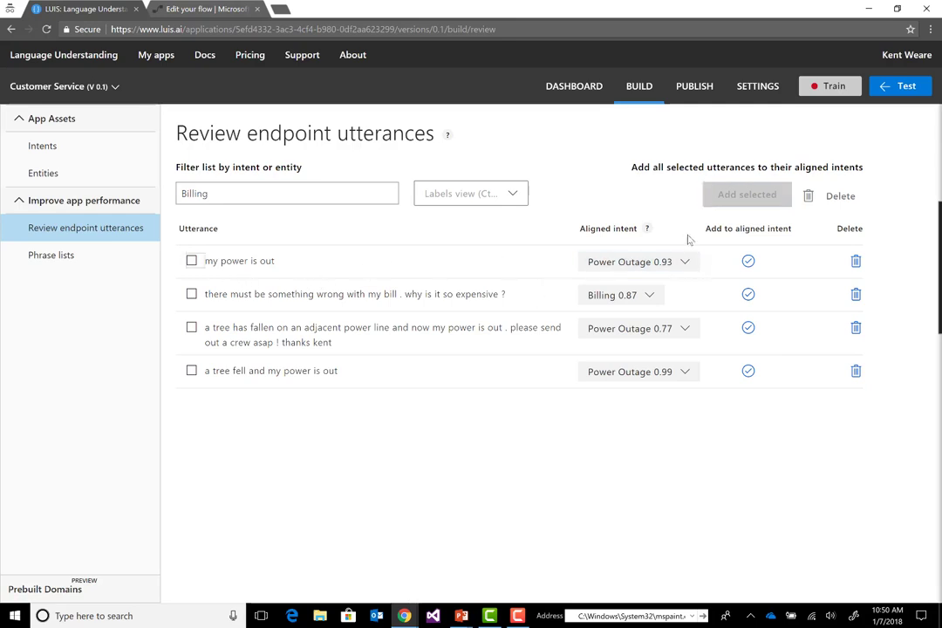
left_click(191, 259)
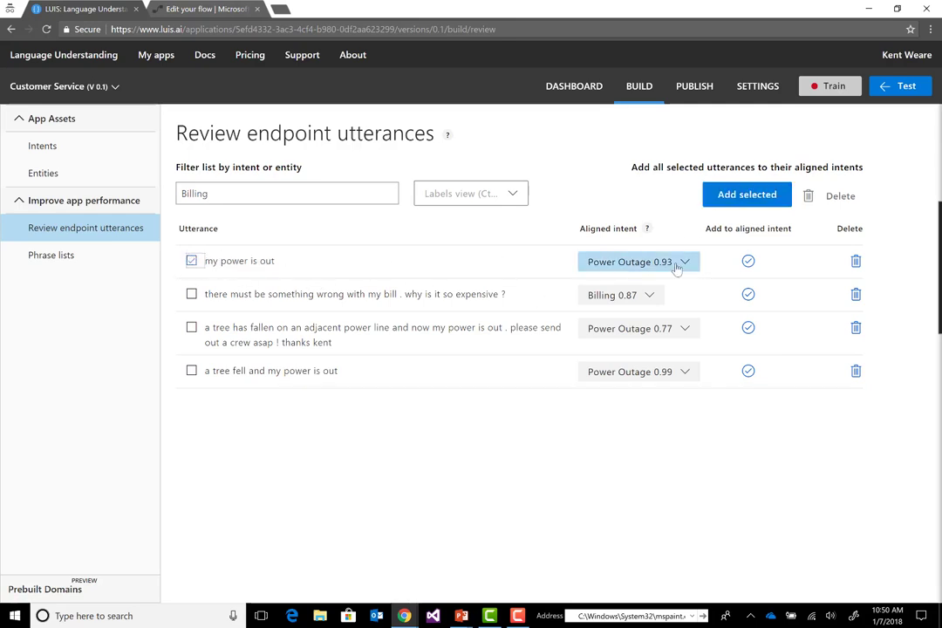
left_click(739, 199)
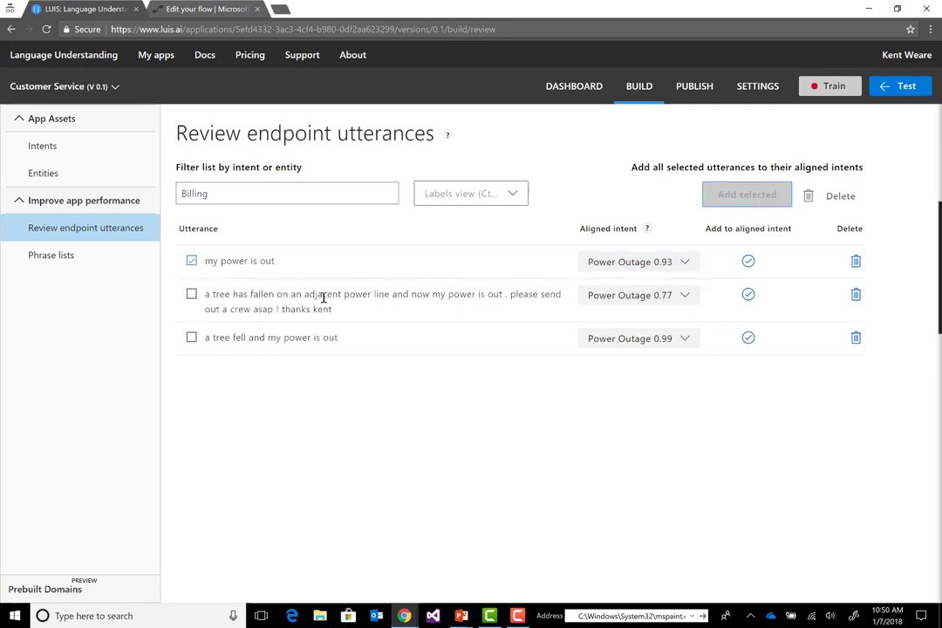
- Add the "a tree has fallen on an adjacent power line" utterance to its aligned Power Outage intent
left_click(191, 294)
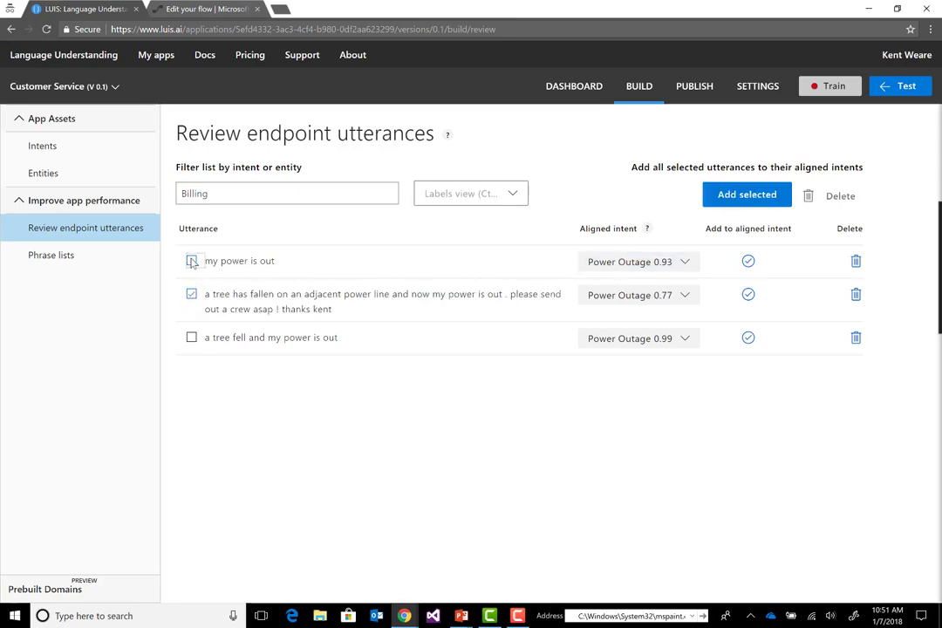
left_click(728, 197)
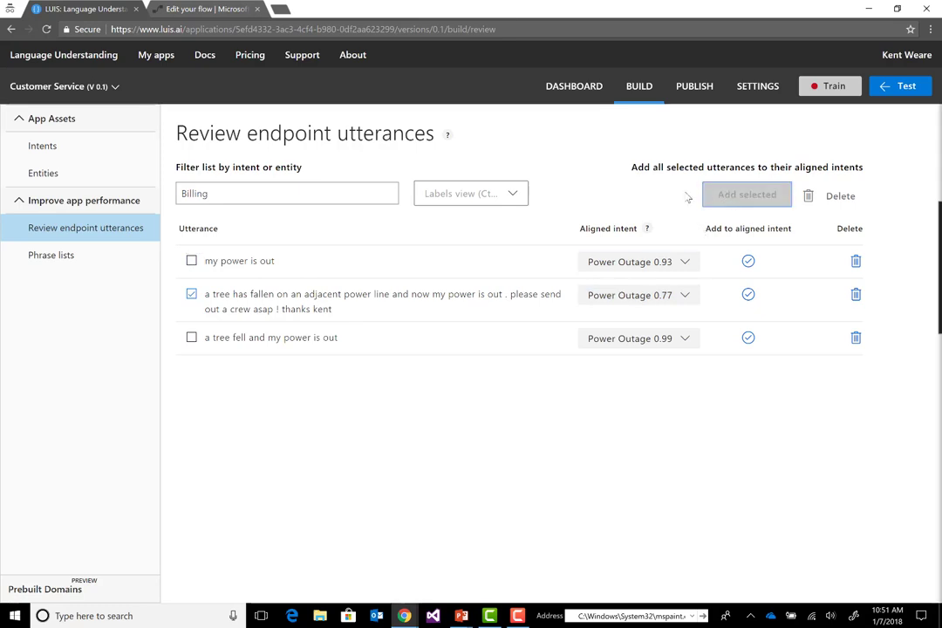
- Retrain the Customer Service app and publish it to the Production slot again
left_click(835, 88)
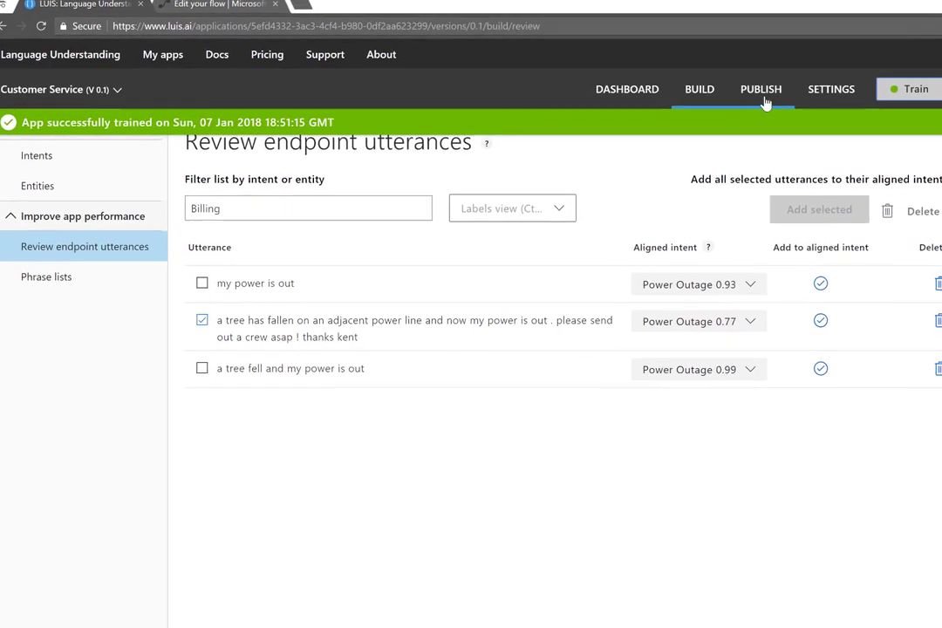
left_click(765, 101)
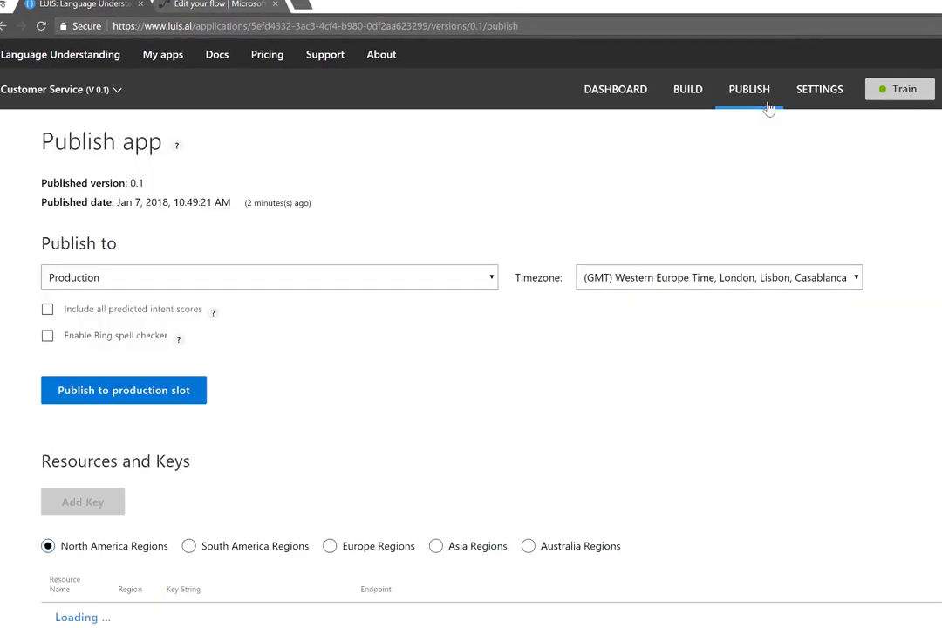
left_click(75, 394)
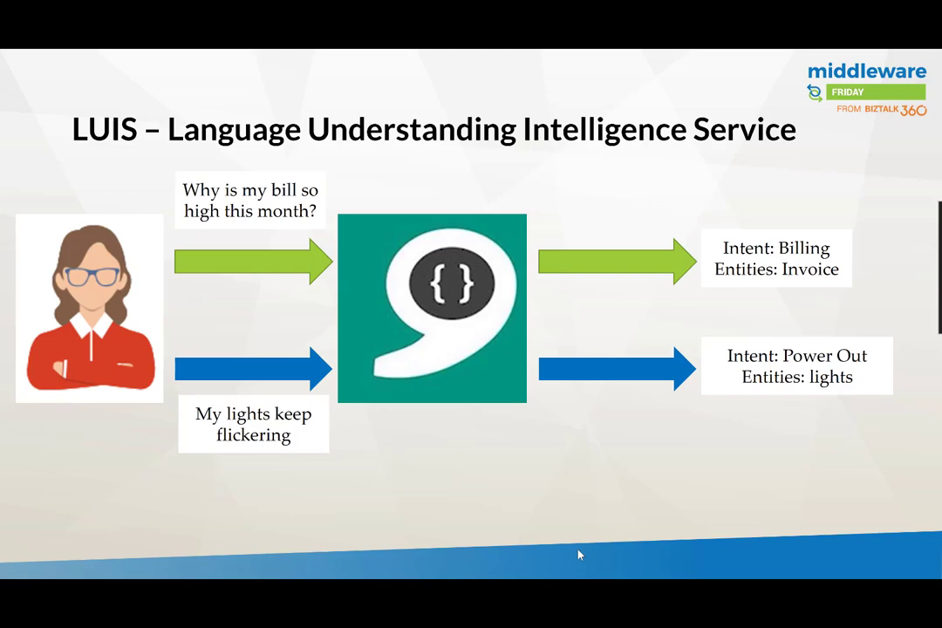
left_click(33, 569)
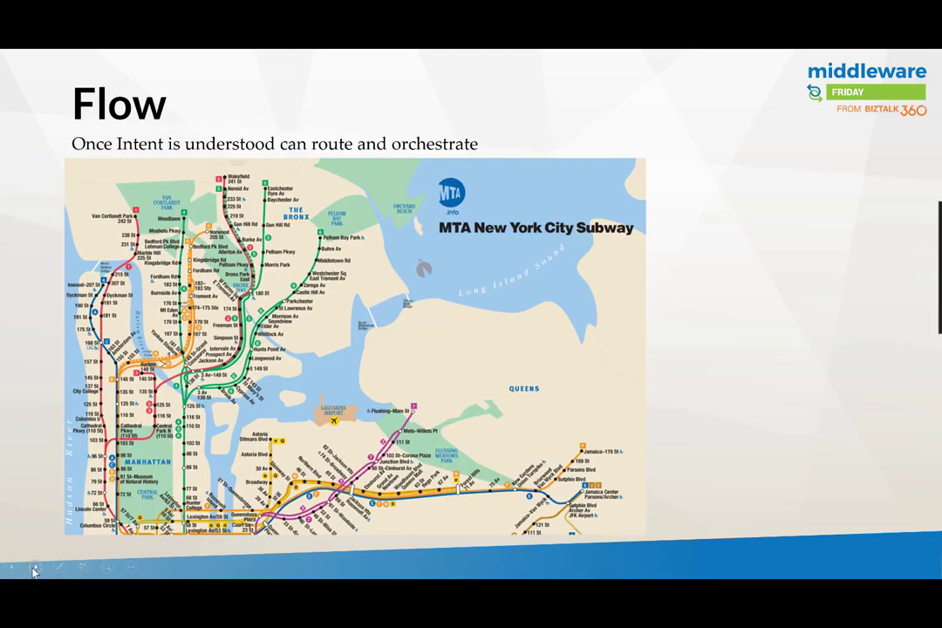
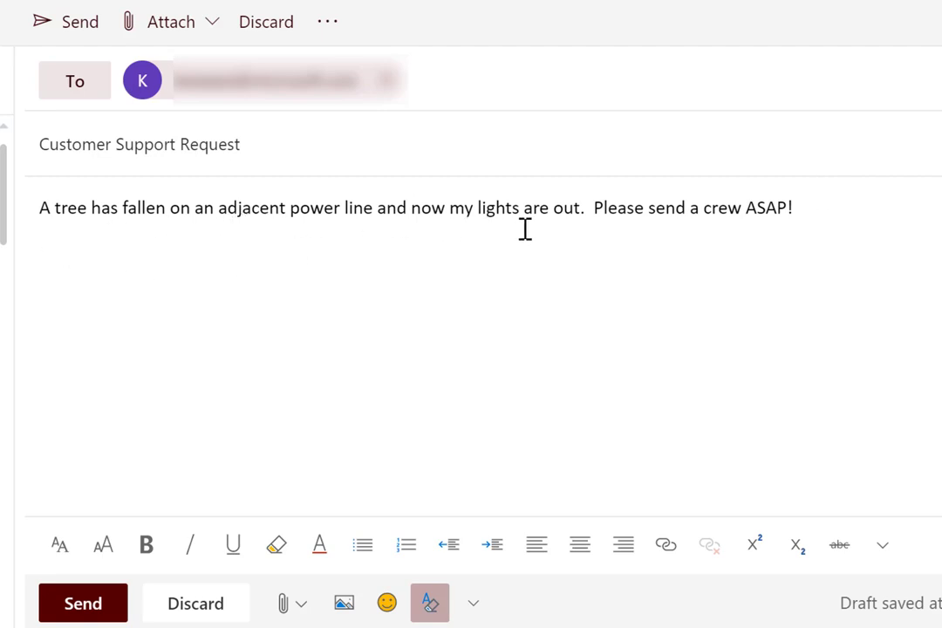
- Send the "Customer Support Request" email about the tree fallen on a power line
left_click(85, 606)
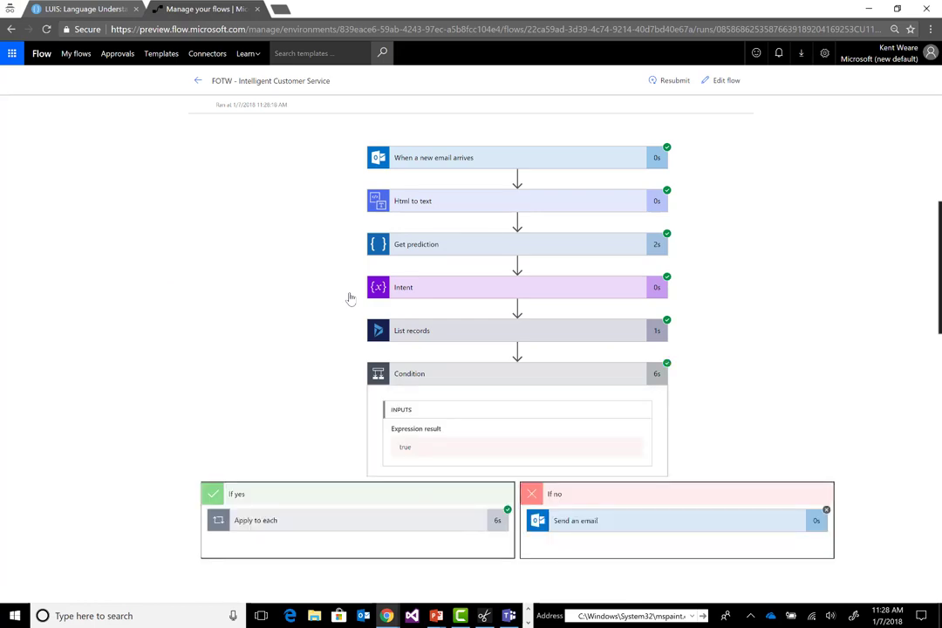
- In the Intelligent Customer Service flow run, examine the email trigger's inputs and outputs and the plain text produced by Html to text
left_click(543, 163)
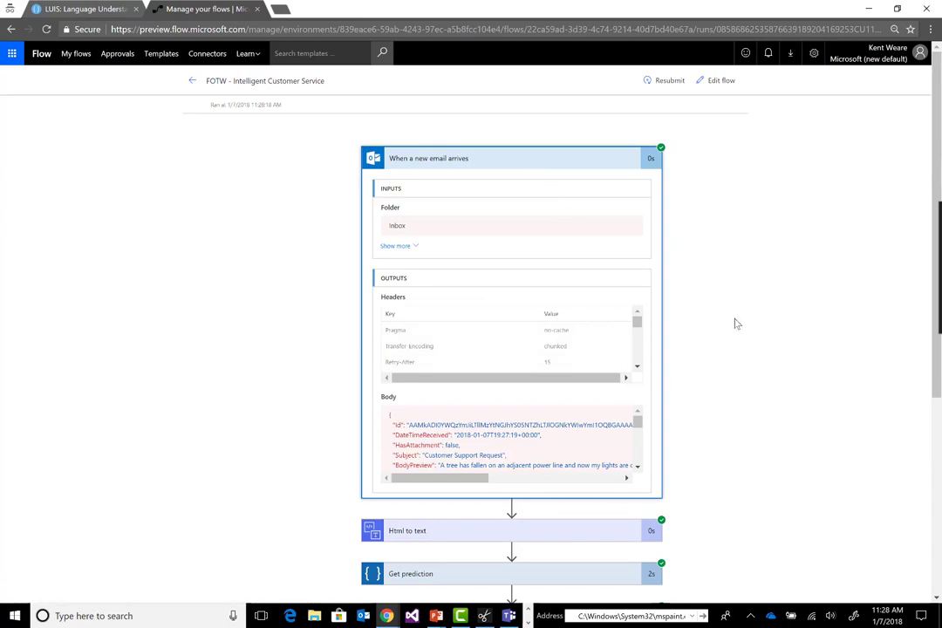
scroll(583, 390, "down", 1)
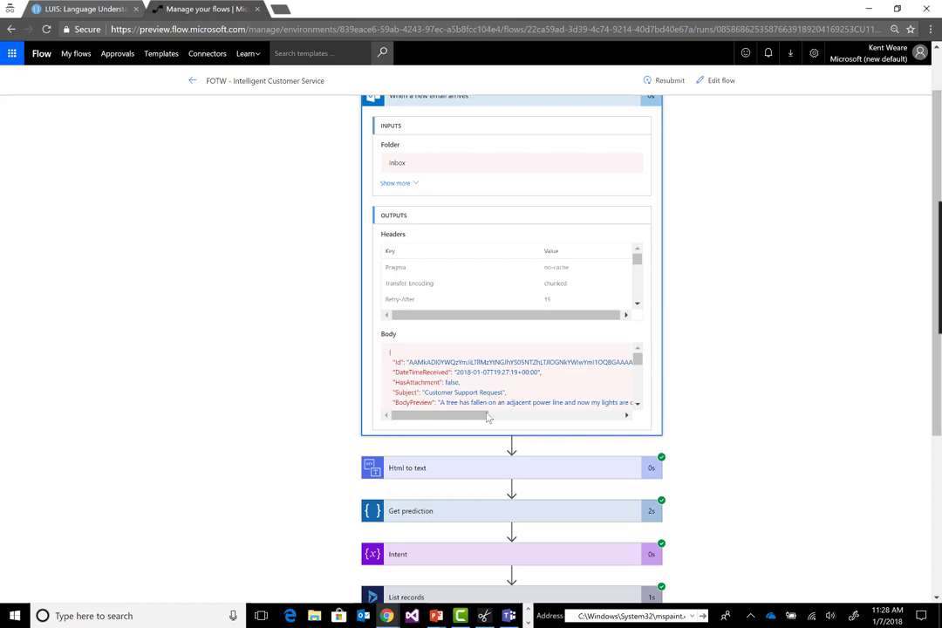
scroll(628, 218, "up", 1)
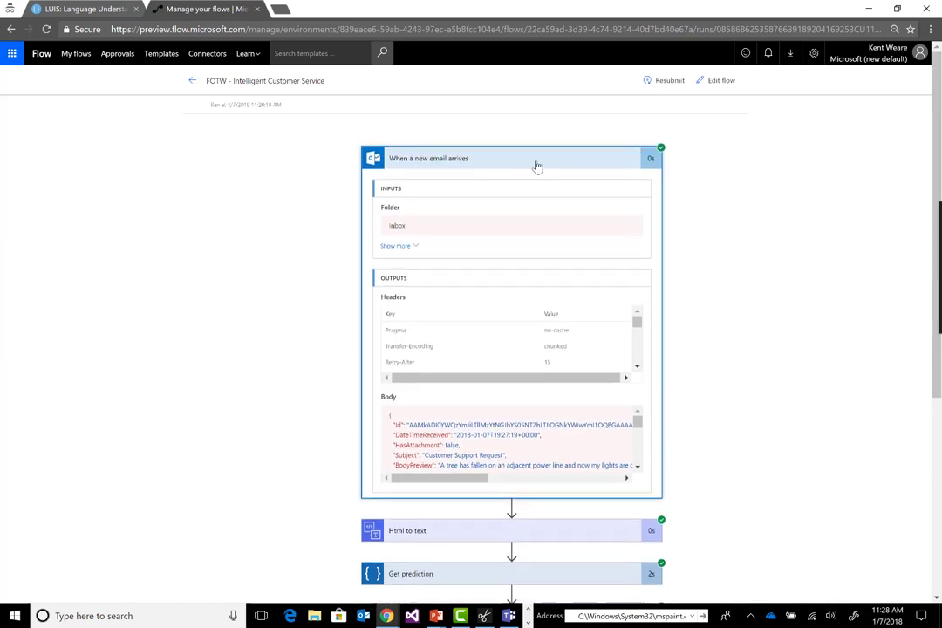
left_click(526, 164)
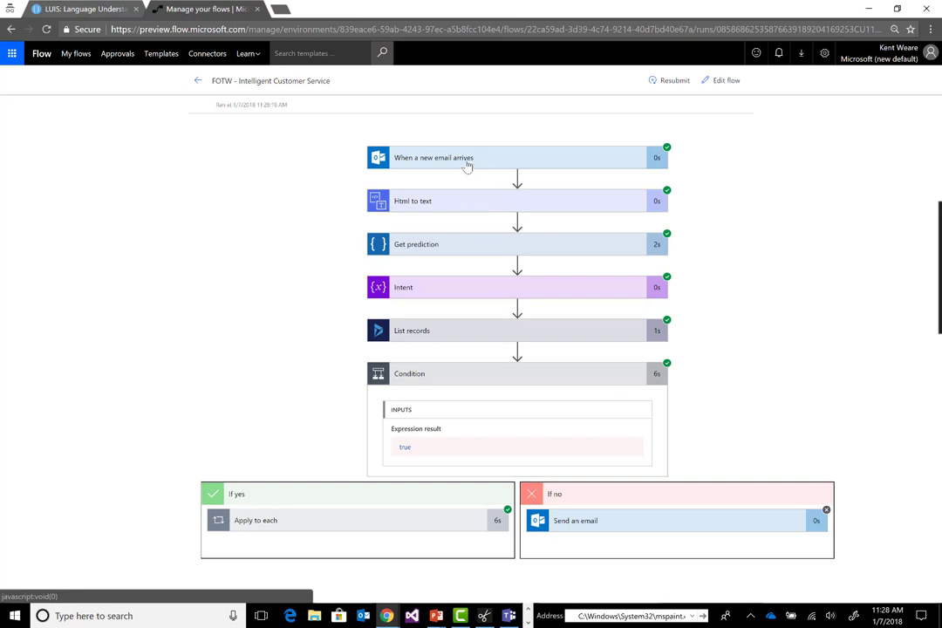
left_click(429, 204)
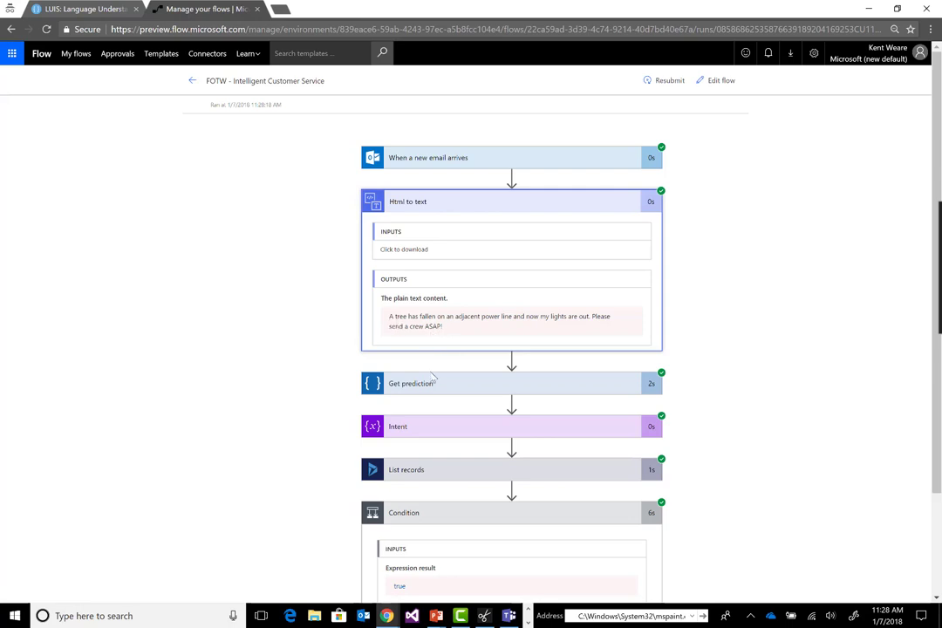
left_click(515, 202)
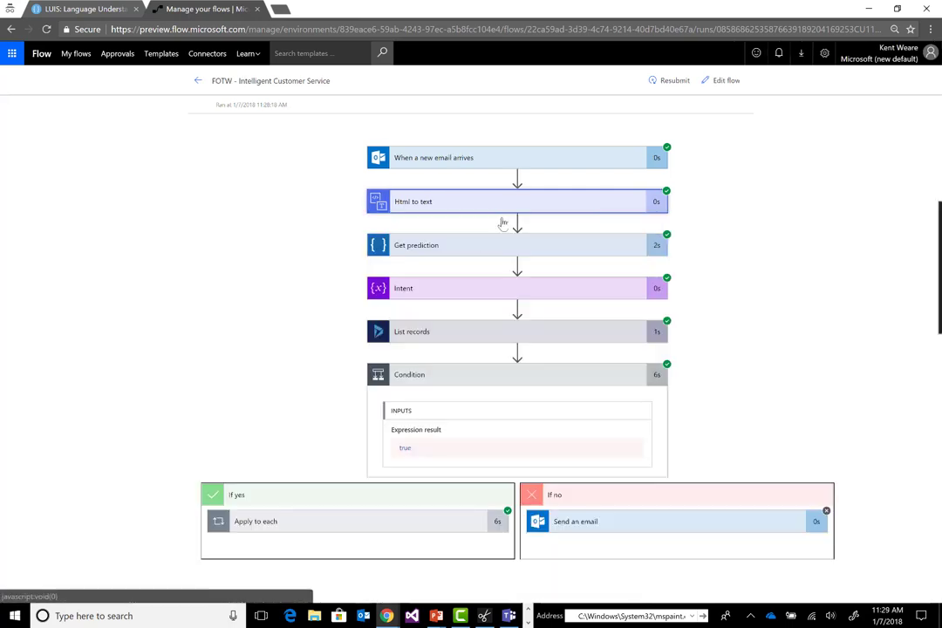
- Expand all outputs of the run's Get prediction action and examine the utterance text, LUIS prediction and top scoring intent name
left_click(484, 249)
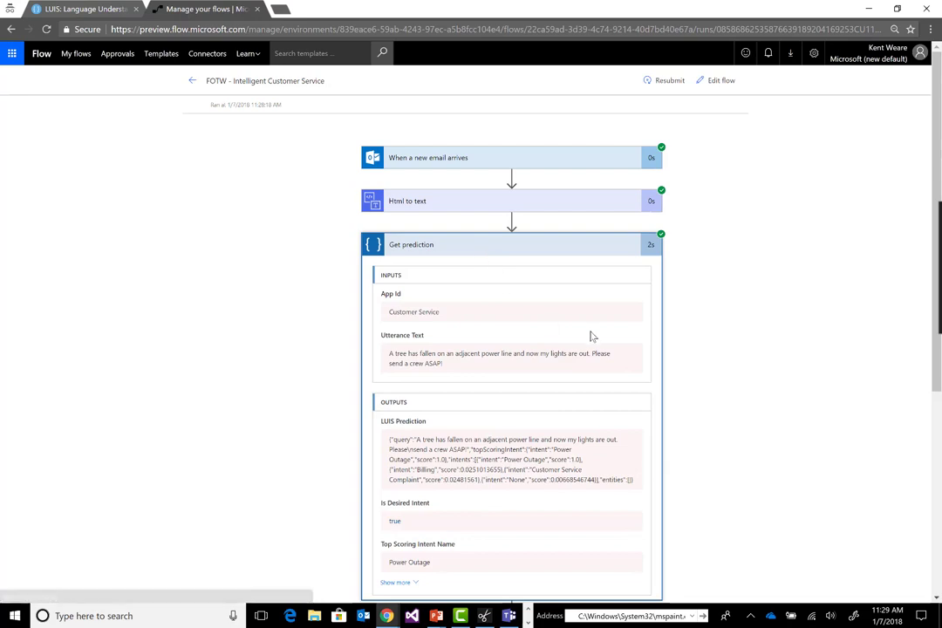
scroll(591, 331, "down", 1)
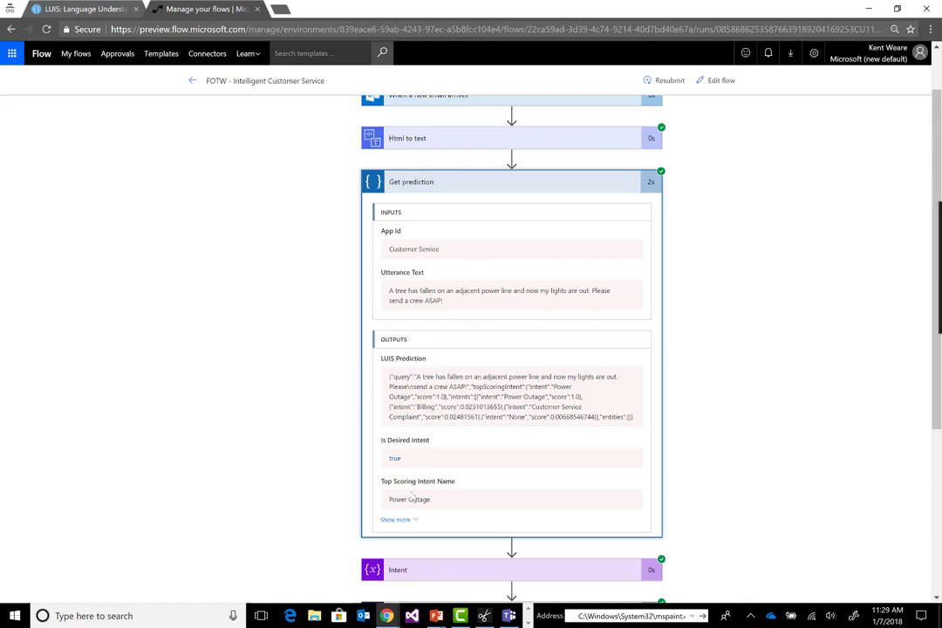
left_click(390, 521)
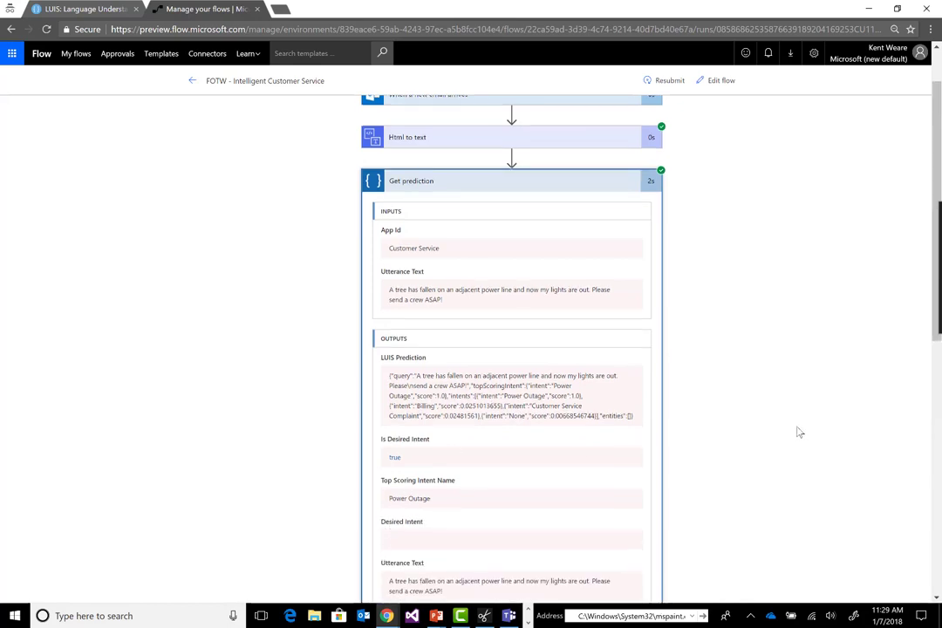
scroll(800, 431, "down", 2)
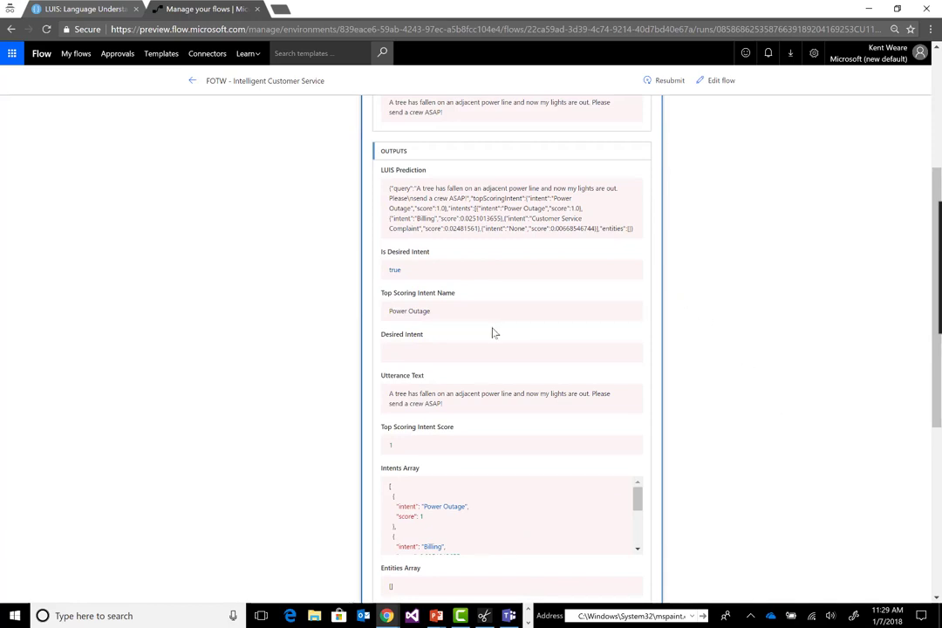
left_click_drag(436, 319, 385, 324)
scroll(541, 340, "down", 3)
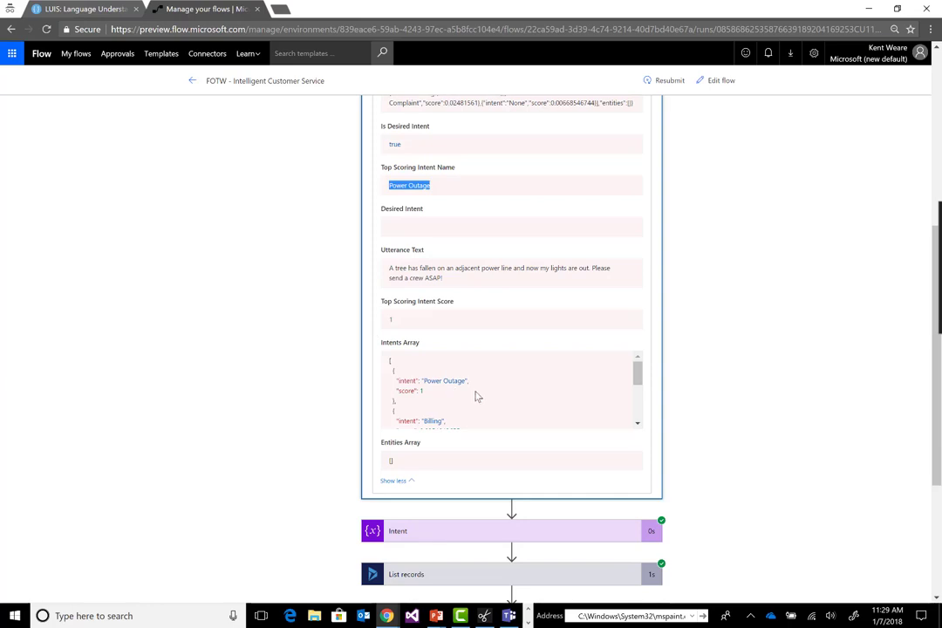
- Compare the scores of all intents in the Get prediction action's Intents Array
scroll(464, 384, "down", 1)
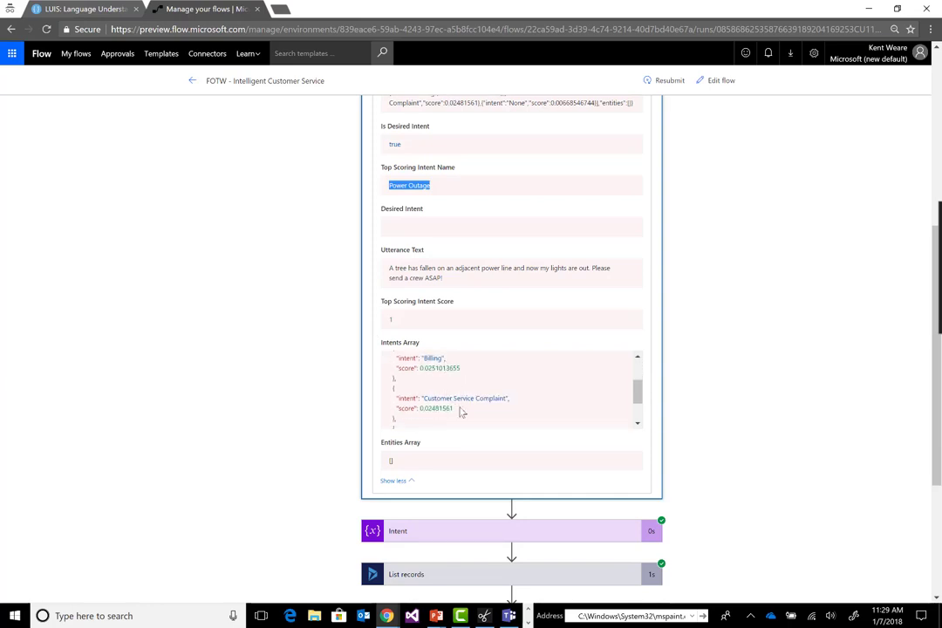
scroll(490, 397, "up", 2)
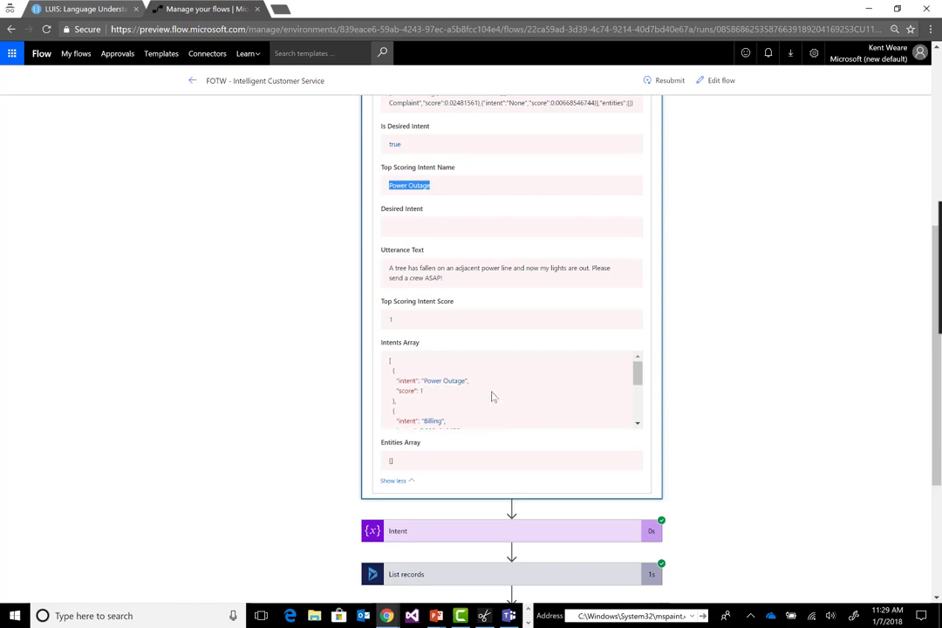
left_click_drag(440, 401, 418, 391)
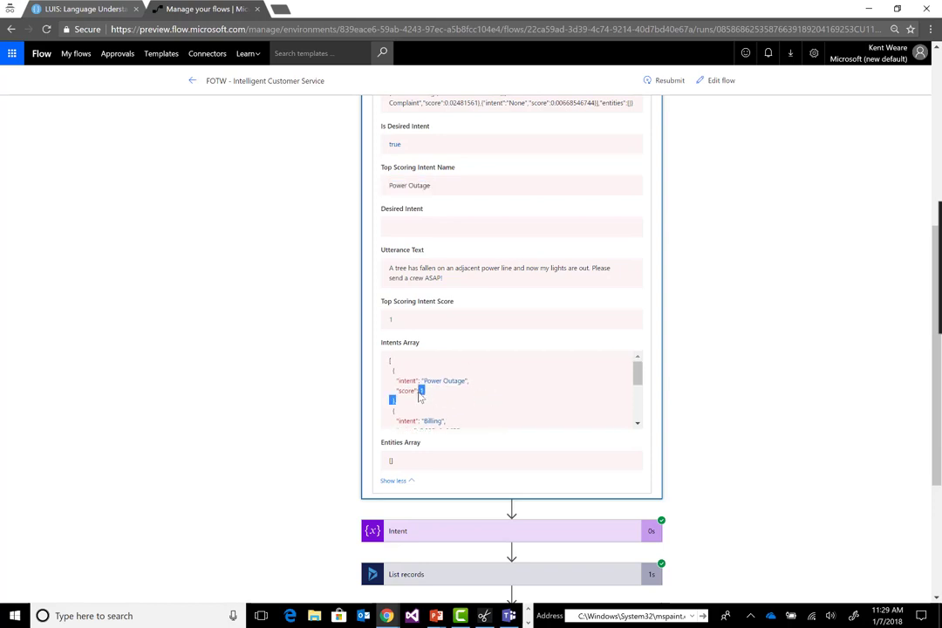
left_click(438, 394)
scroll(447, 389, "down", 5)
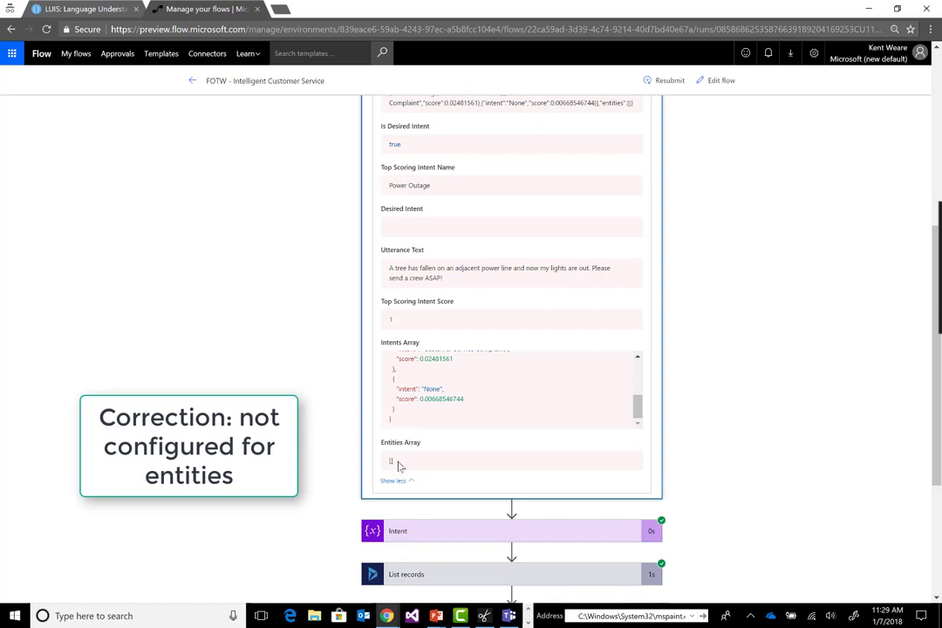
- Examine the name, type and value of the Intent variable in the flow run
scroll(300, 402, "down", 1)
scroll(466, 429, "down", 3)
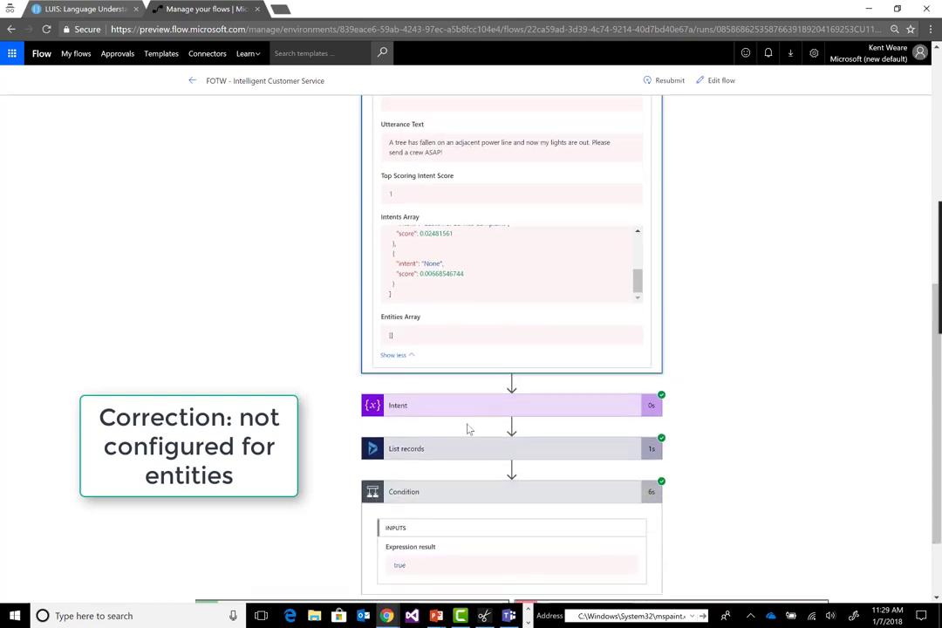
left_click(423, 408)
scroll(786, 418, "down", 2)
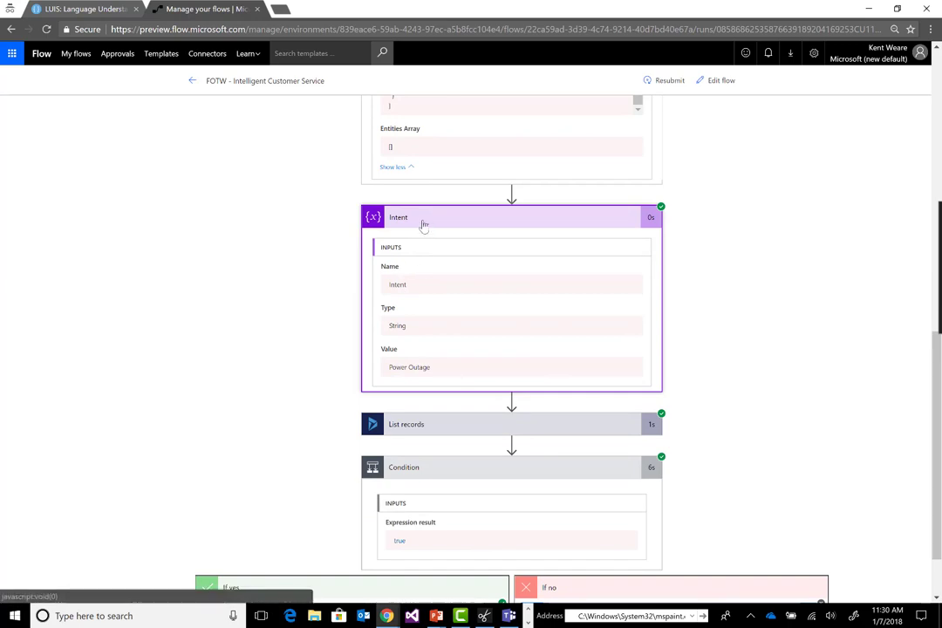
left_click(502, 219)
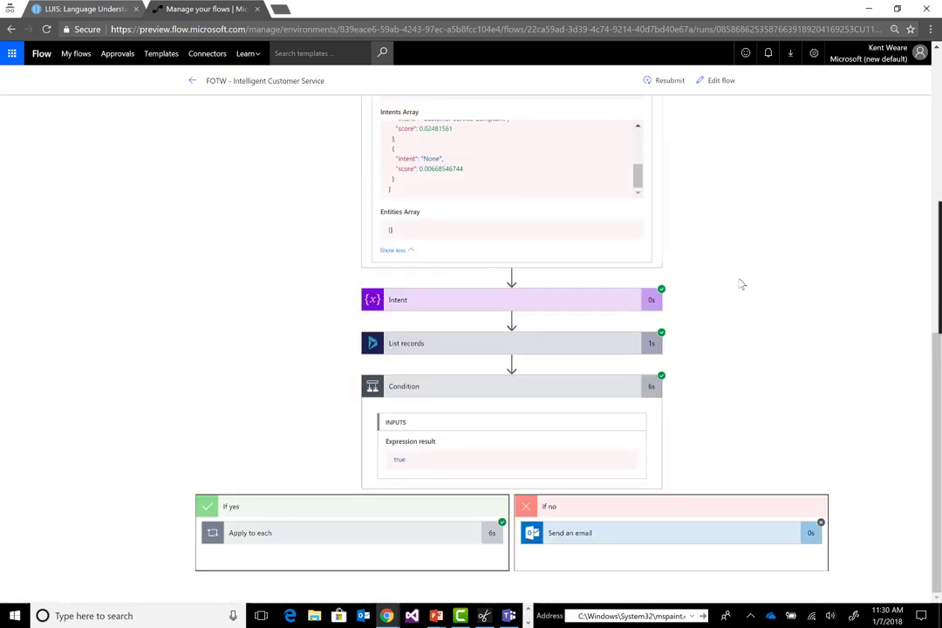
- Expand all inputs of the List records action and examine its organization, entity and email address filter query
left_click(534, 343)
scroll(685, 305, "down", 1)
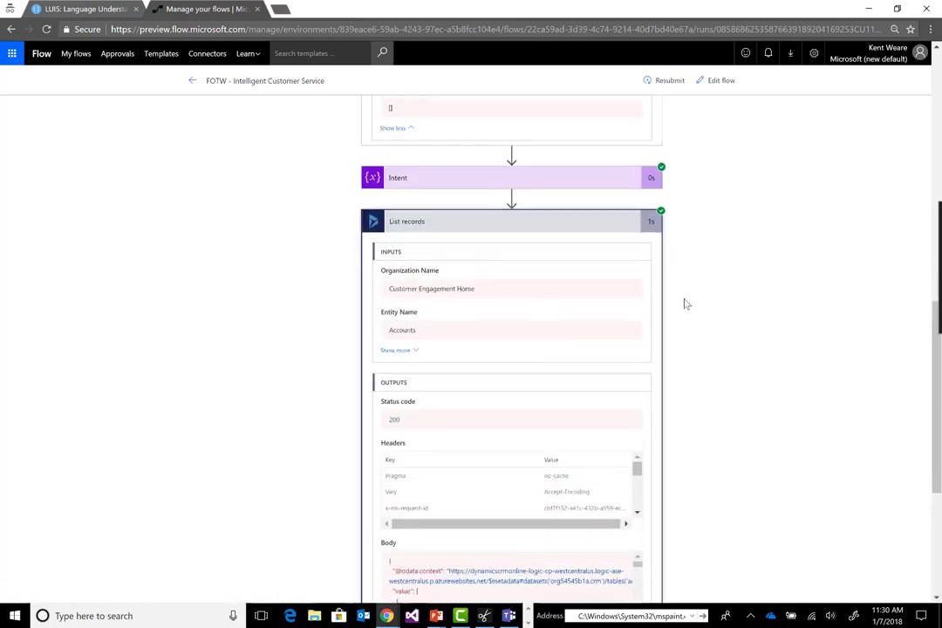
scroll(686, 304, "down", 1)
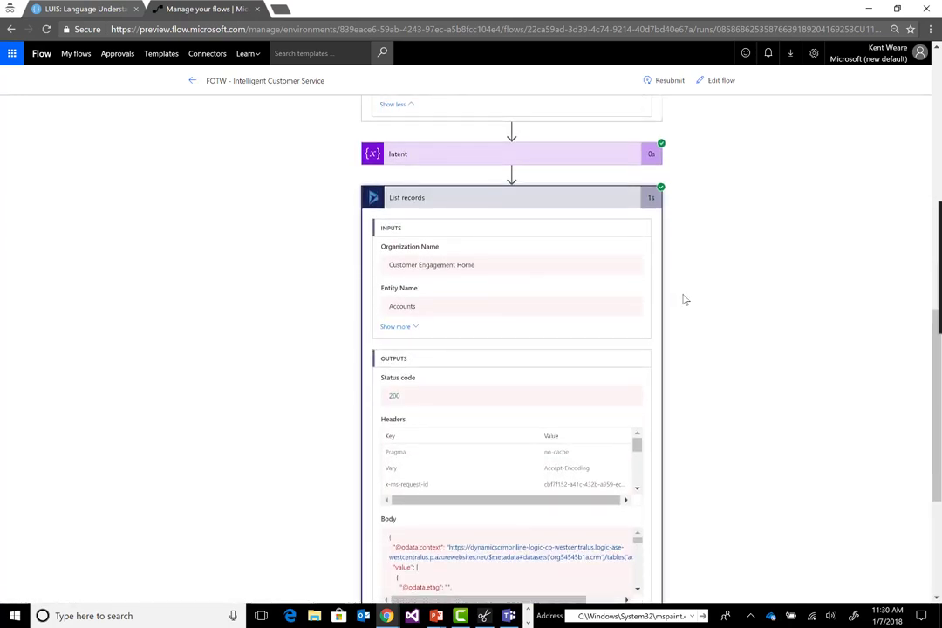
left_click(395, 327)
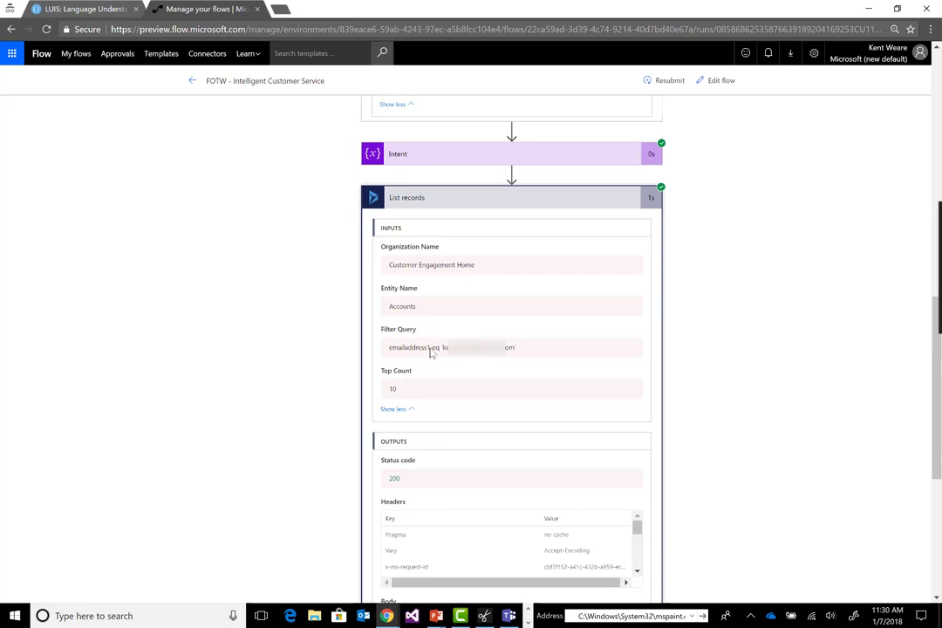
left_click_drag(430, 348, 388, 348)
- Examine the List records action's filter query and read through the account record fields returned in its output body
scroll(465, 360, "down", 1)
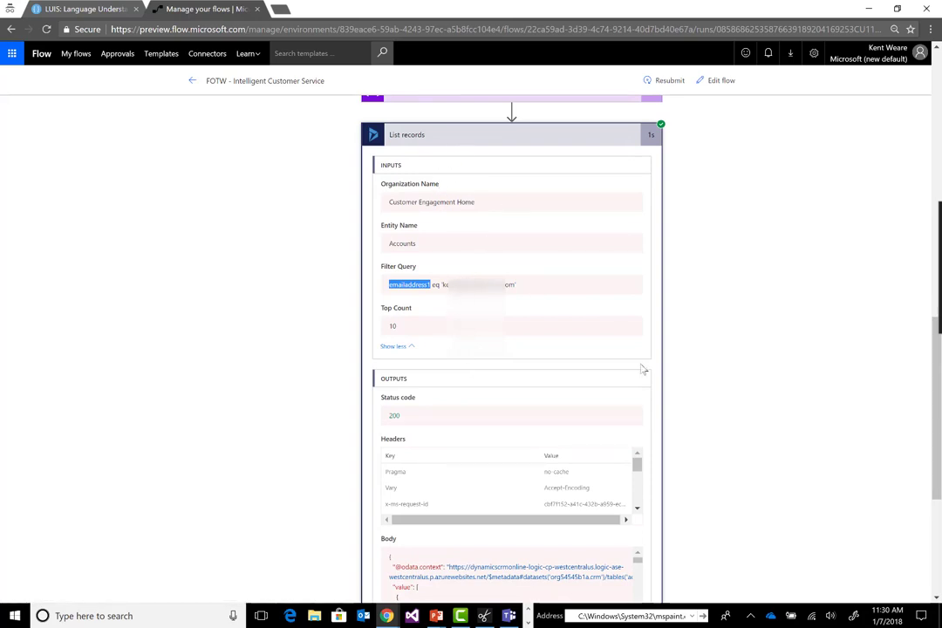
scroll(710, 395, "down", 3)
left_click(656, 397)
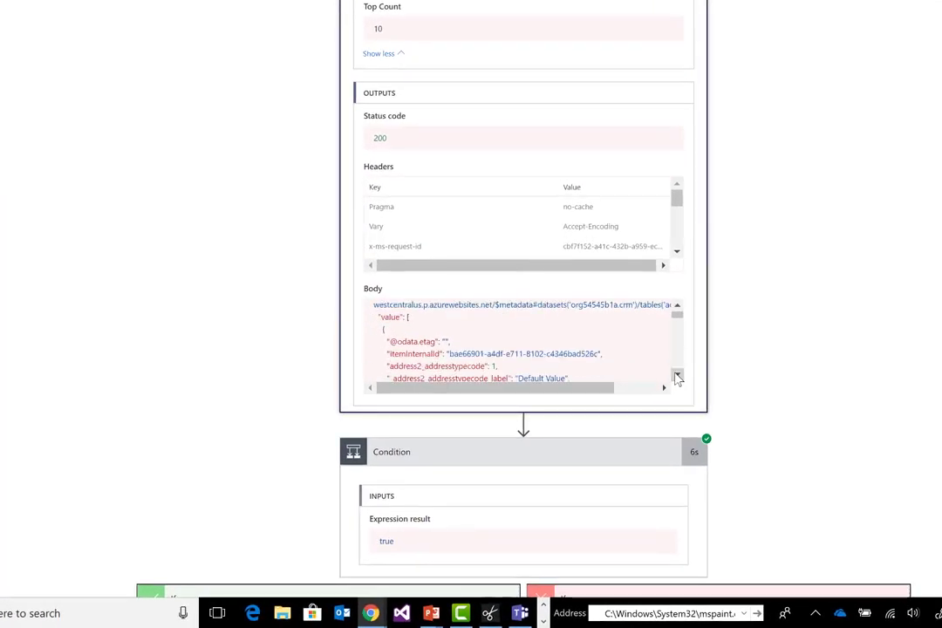
left_click(656, 397)
left_click(656, 397)
left_click(677, 377)
left_click(677, 376)
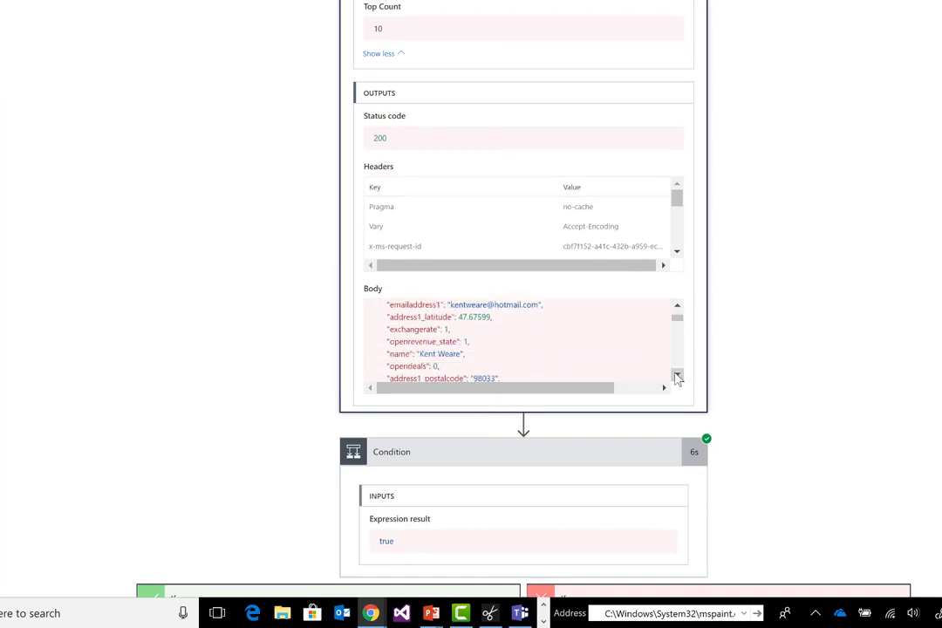
left_click(677, 377)
left_click(677, 377)
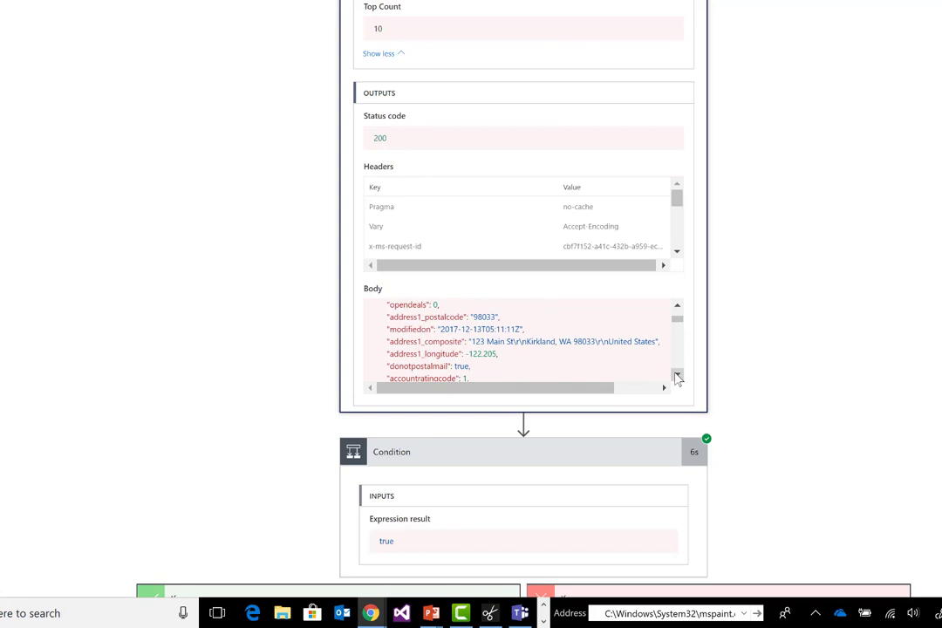
left_click(676, 376)
left_click(676, 377)
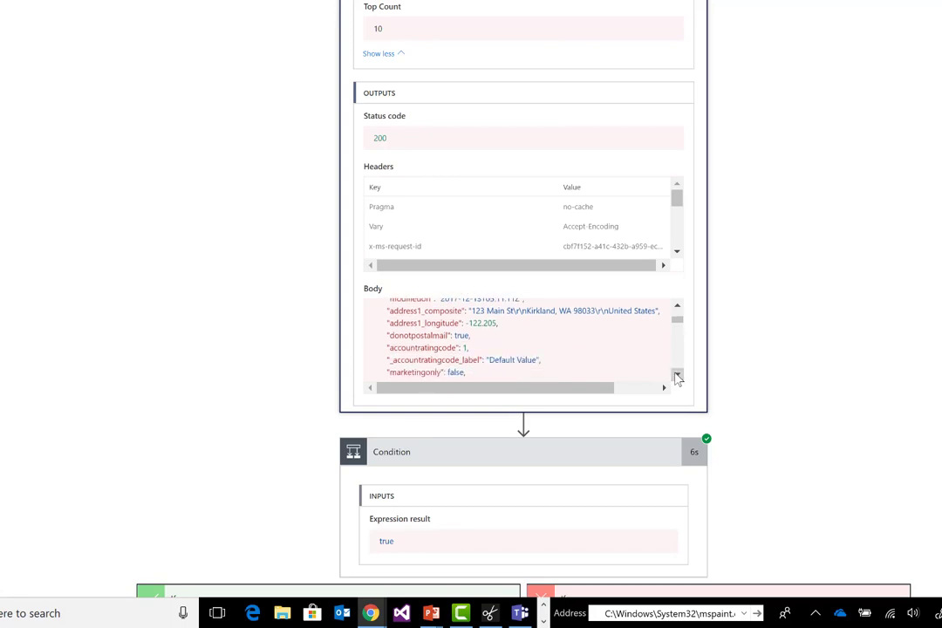
left_click(677, 376)
left_click(677, 377)
left_click(677, 376)
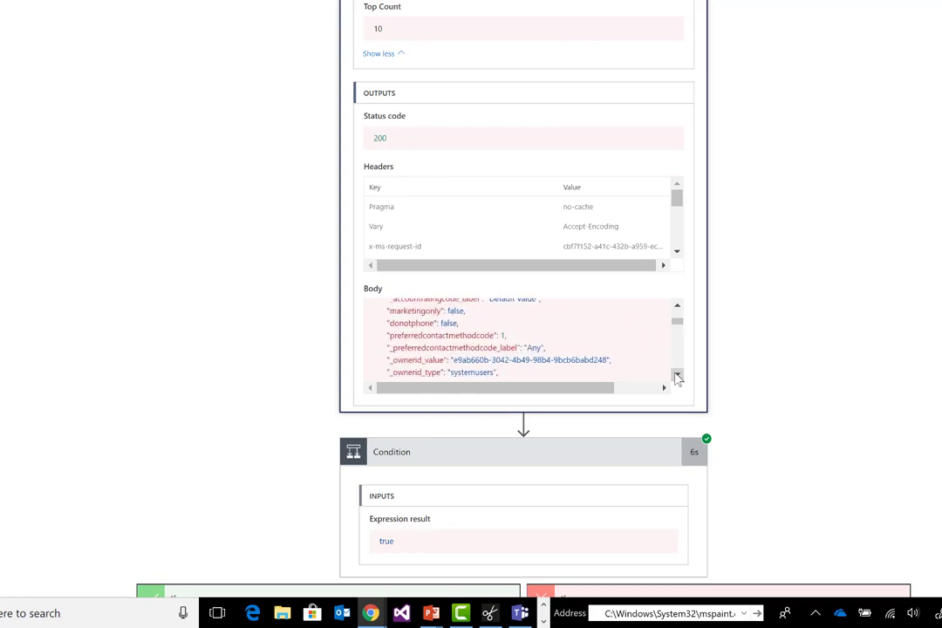
left_click(677, 377)
left_click(677, 377)
left_click(677, 377)
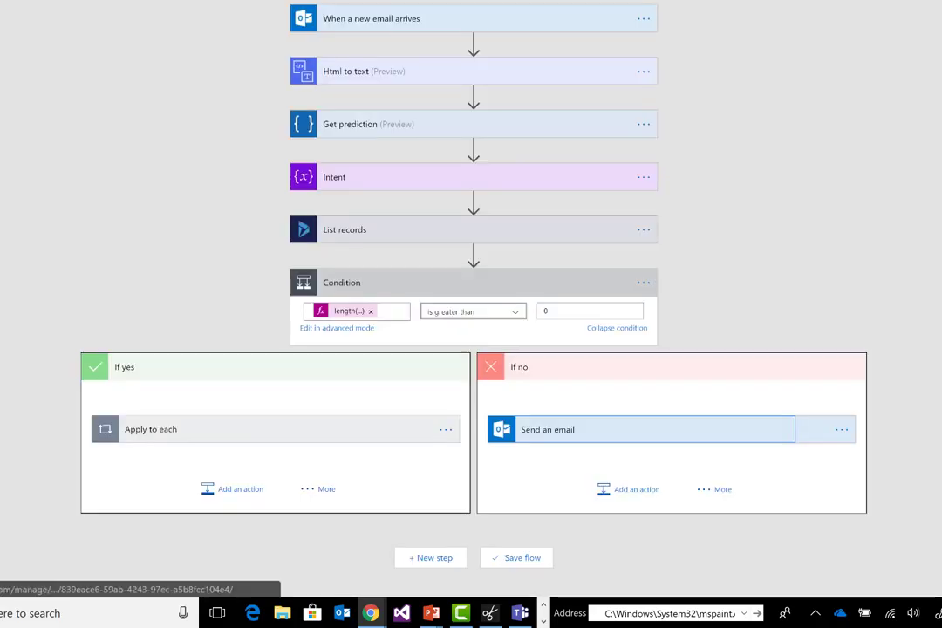
- In the flow editor, inspect the length expression that the Condition compares with 0
left_click(341, 313)
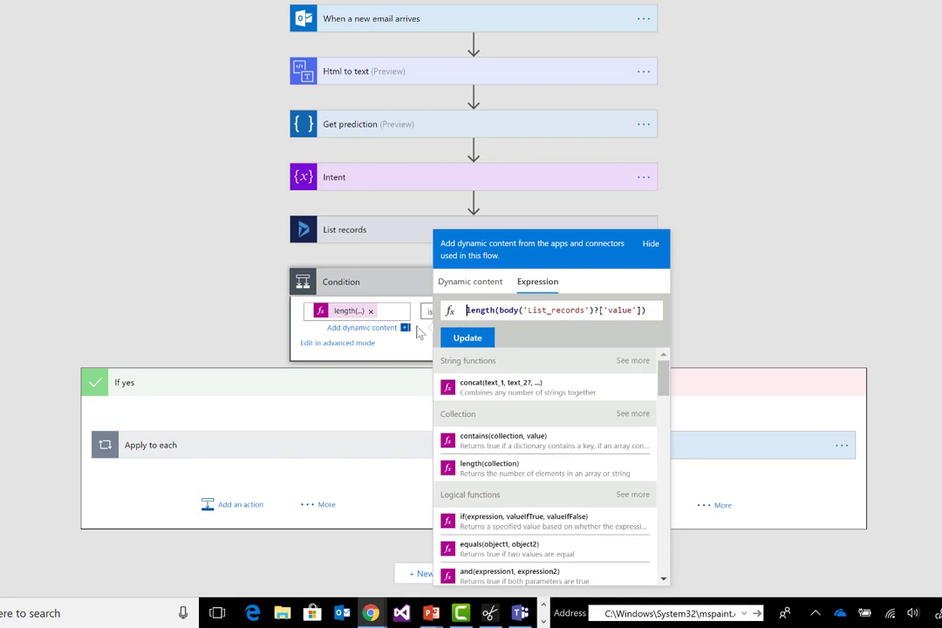
left_click(362, 334)
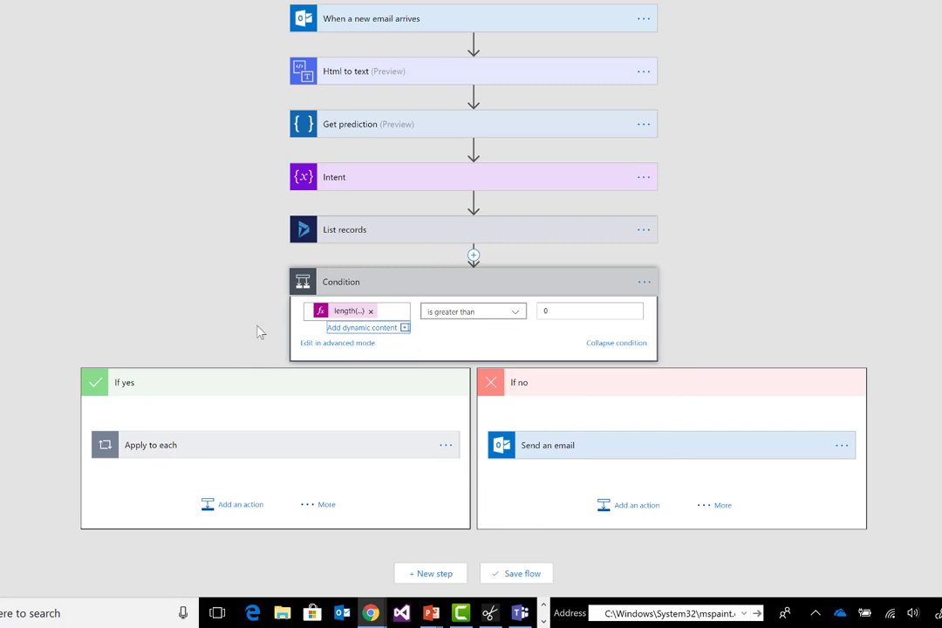
- Expand Apply to each and its Create a new record action, and review the Cases entity, case title and customer mappings
left_click(188, 454)
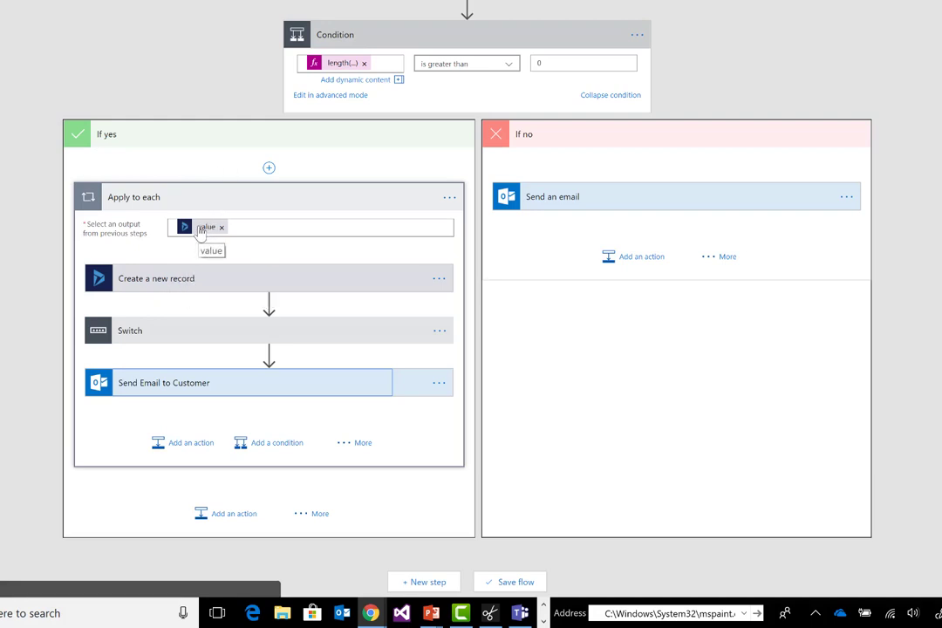
left_click(178, 291)
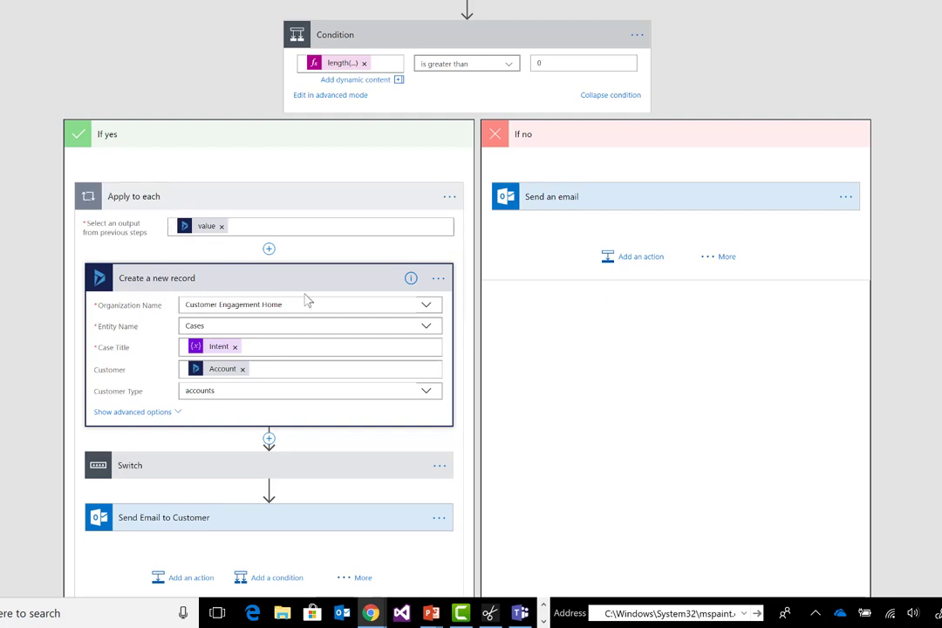
scroll(248, 296, "down", 1)
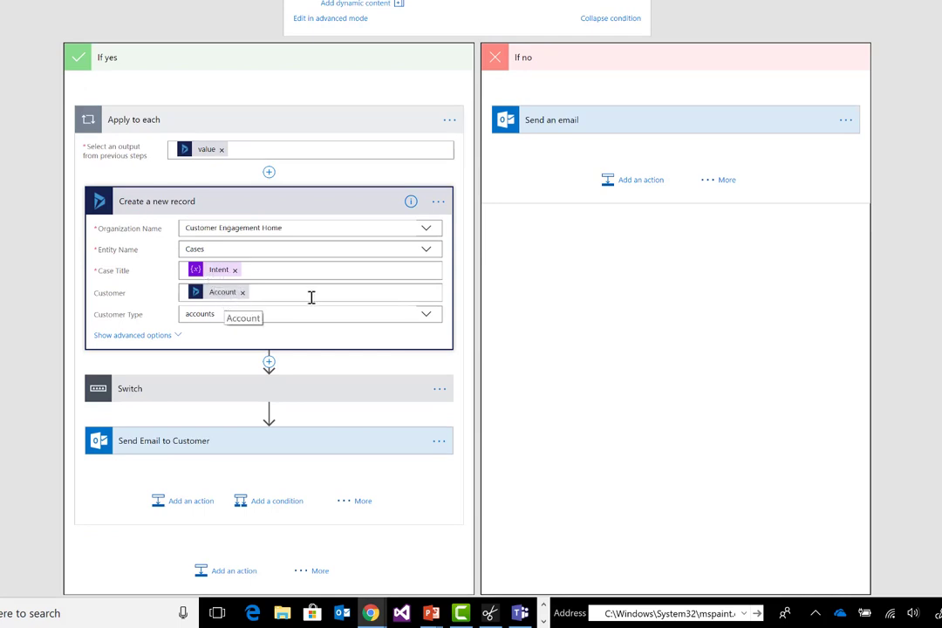
scroll(318, 298, "up", 1)
scroll(327, 298, "up", 1)
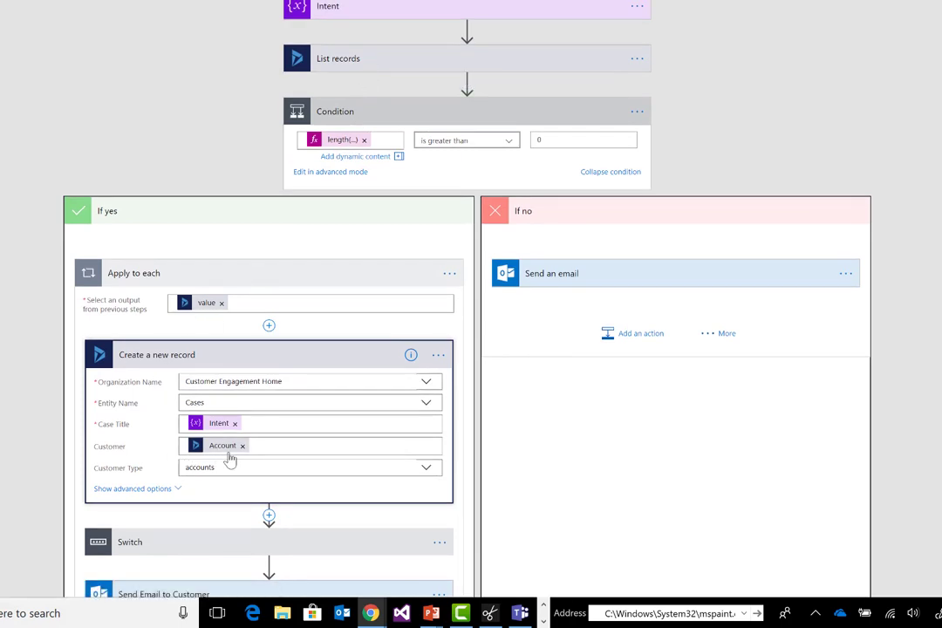
scroll(201, 452, "down", 1)
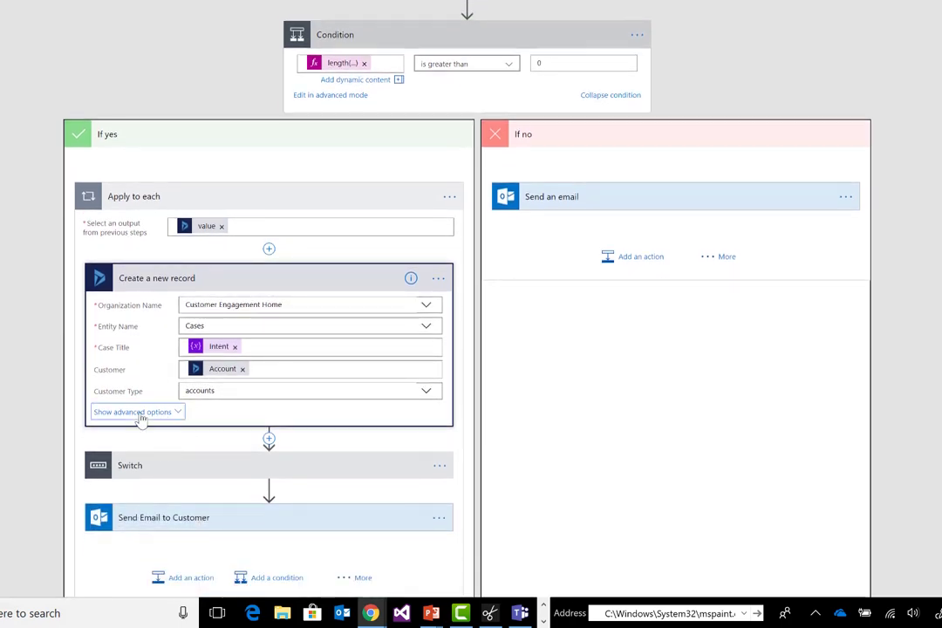
- Show the advanced options of Create a new record, review the case fields including the Description mapping, and collapse the action
left_click(140, 413)
scroll(67, 380, "down", 2)
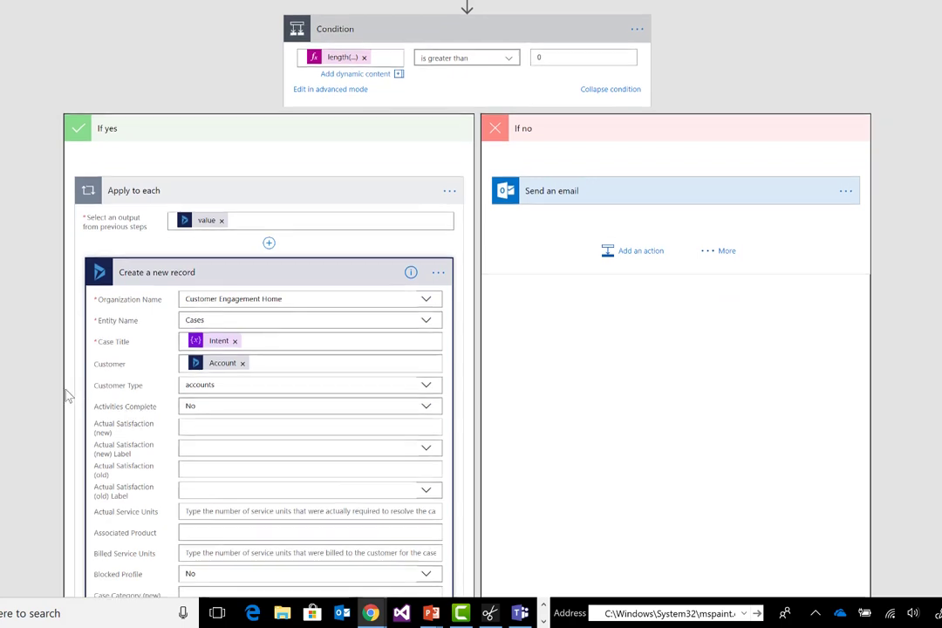
scroll(70, 378, "down", 3)
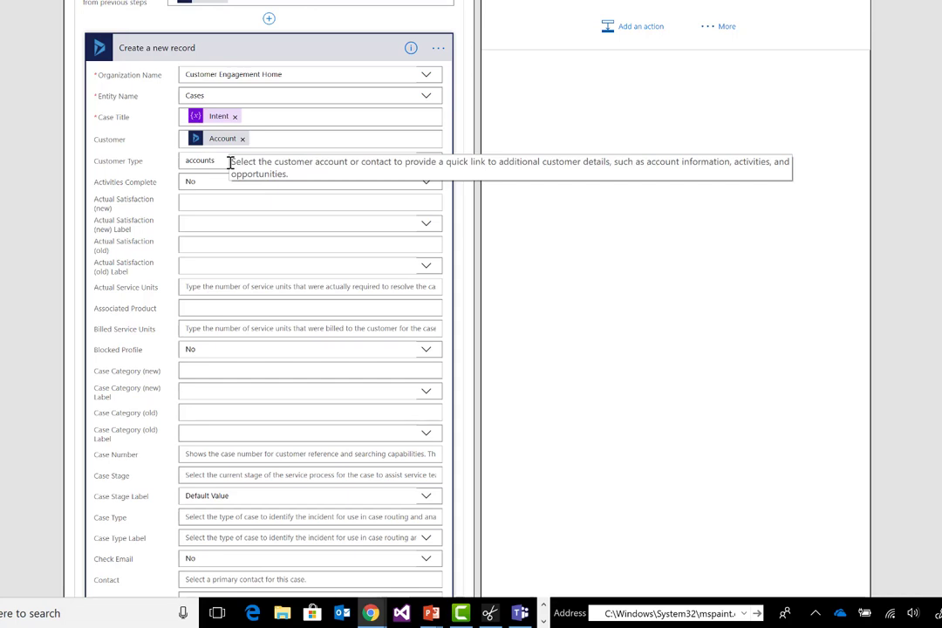
scroll(240, 244, "down", 3)
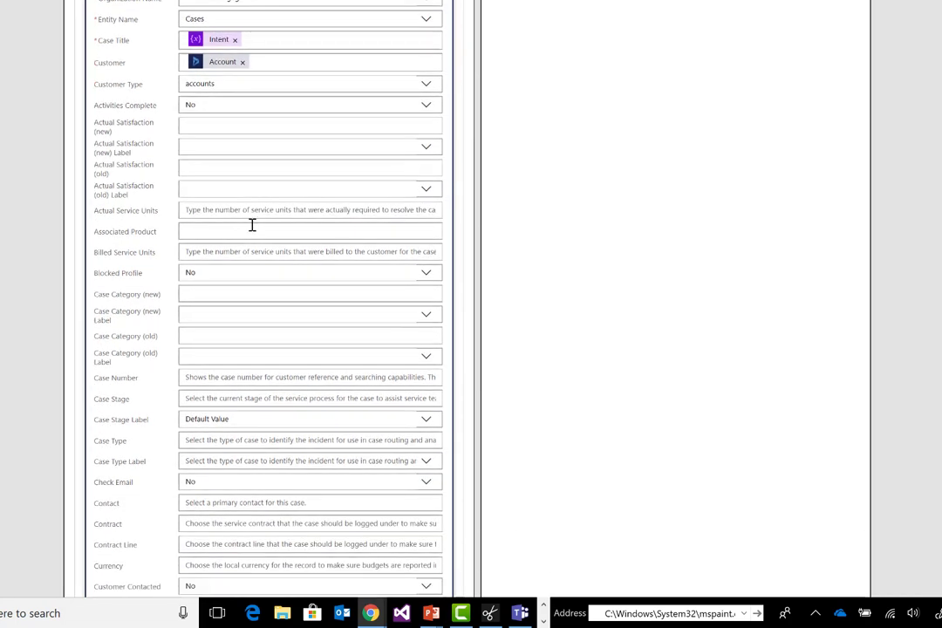
scroll(250, 259, "down", 3)
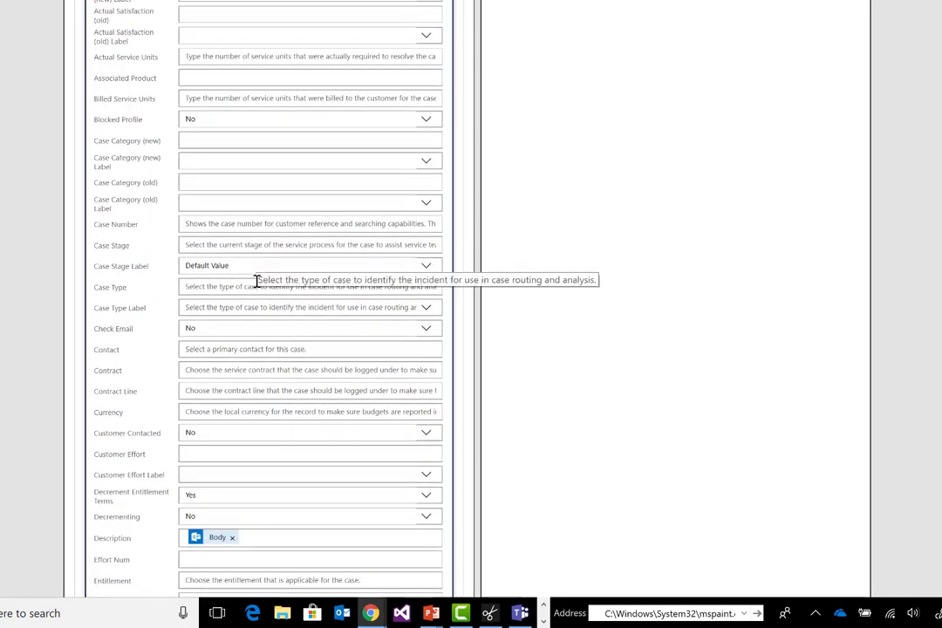
scroll(305, 359, "down", 4)
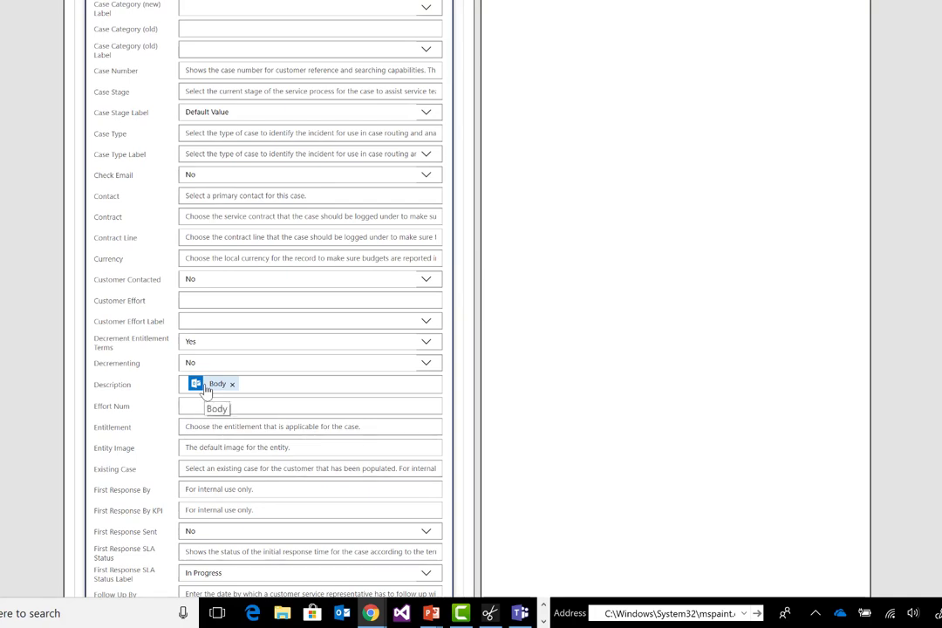
scroll(231, 410, "down", 7)
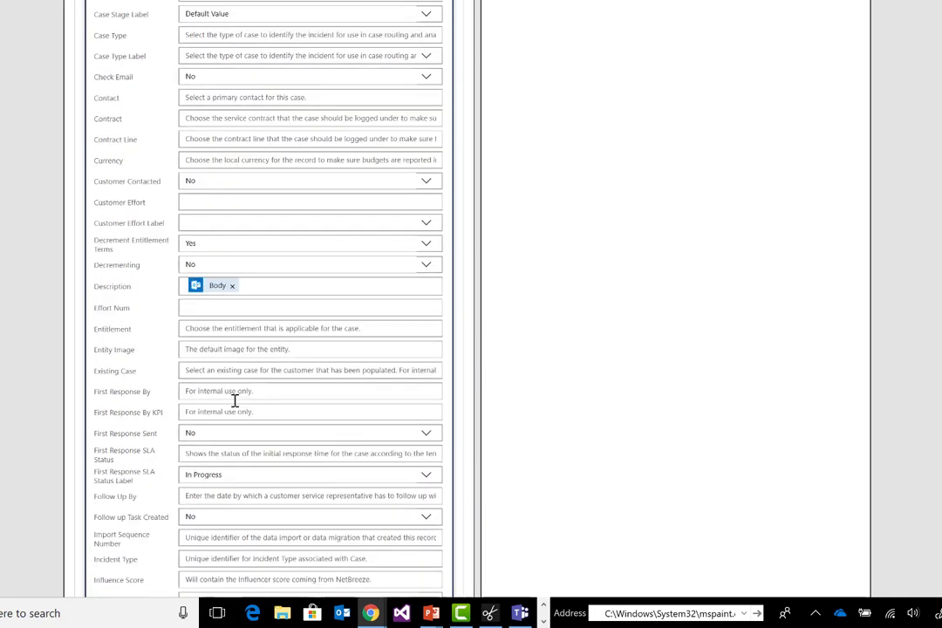
scroll(248, 409, "down", 20)
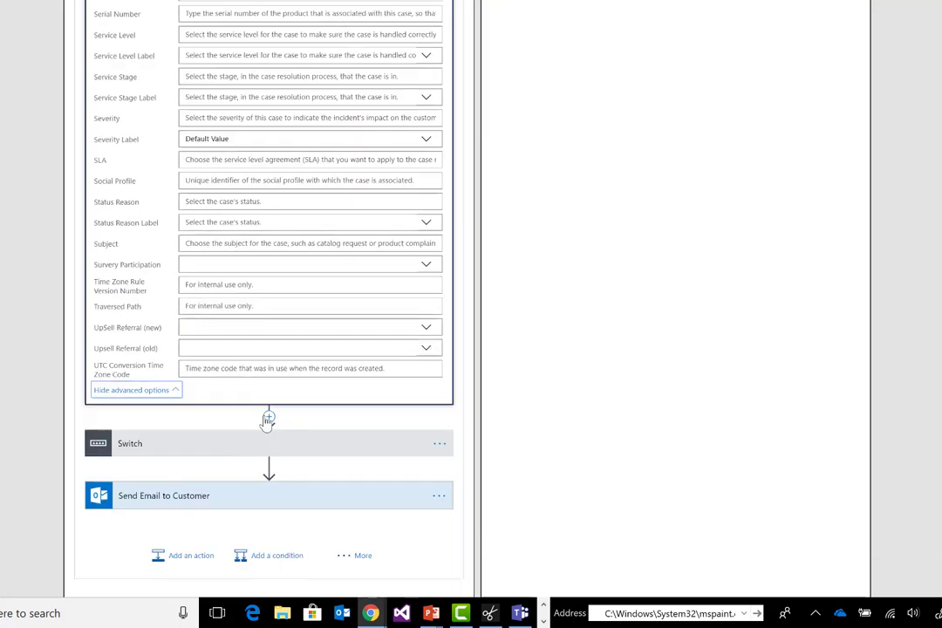
scroll(272, 403, "up", 20)
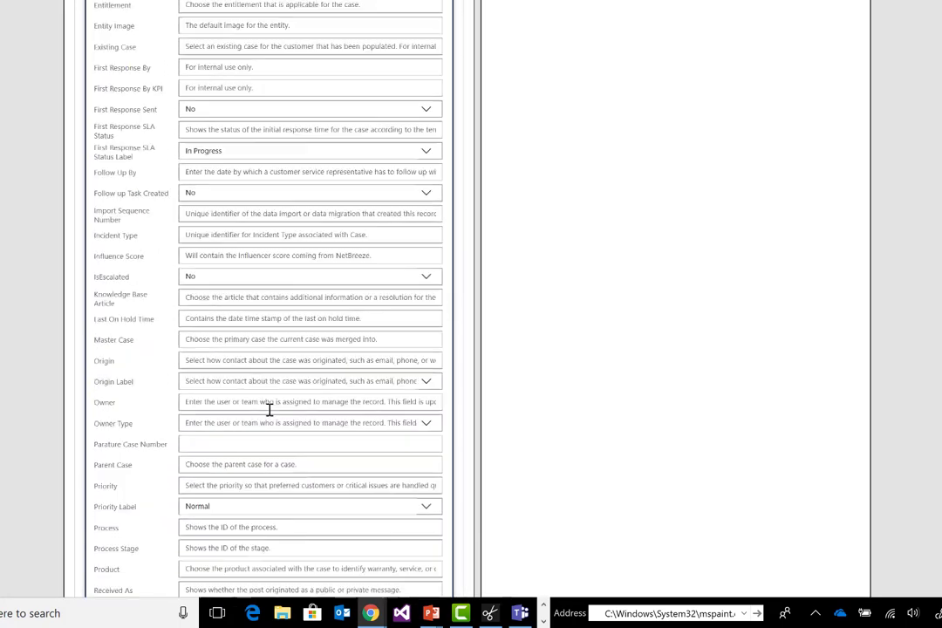
scroll(274, 403, "up", 7)
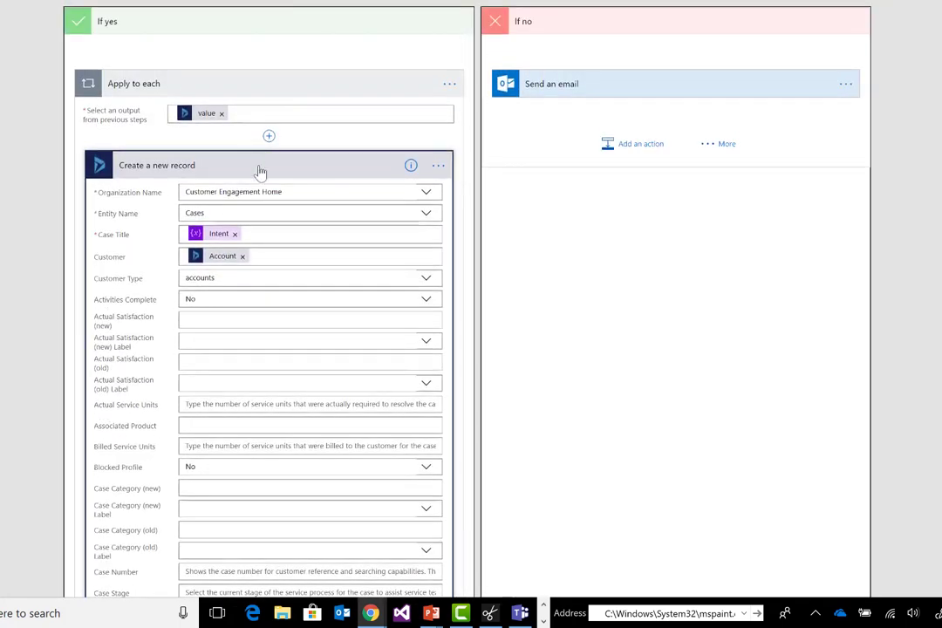
left_click(261, 170)
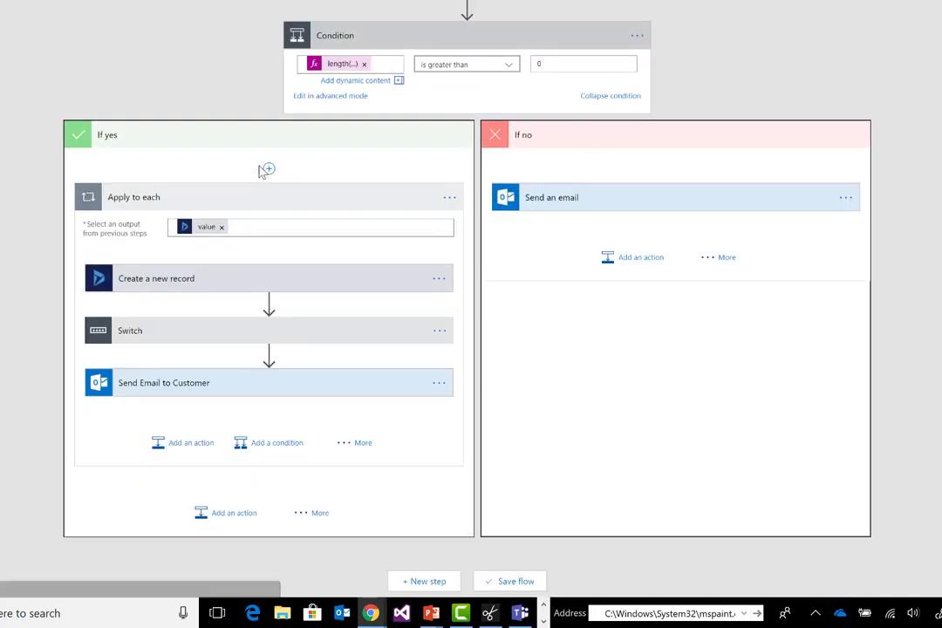
- Expand the Switch on Intent and both of its cases to review the values they match and the actions they contain
left_click(196, 336)
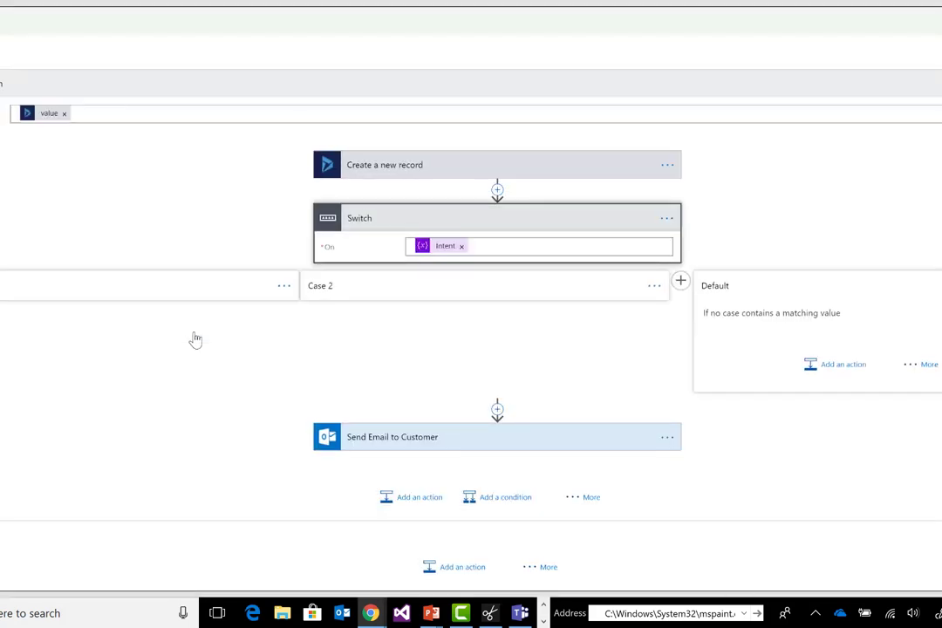
left_click(50, 298)
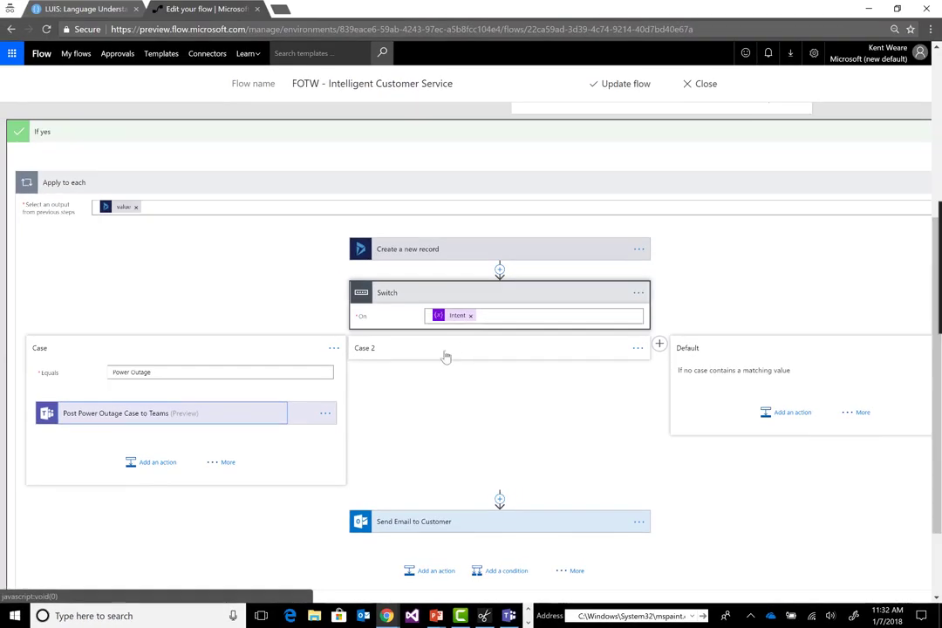
left_click(436, 340)
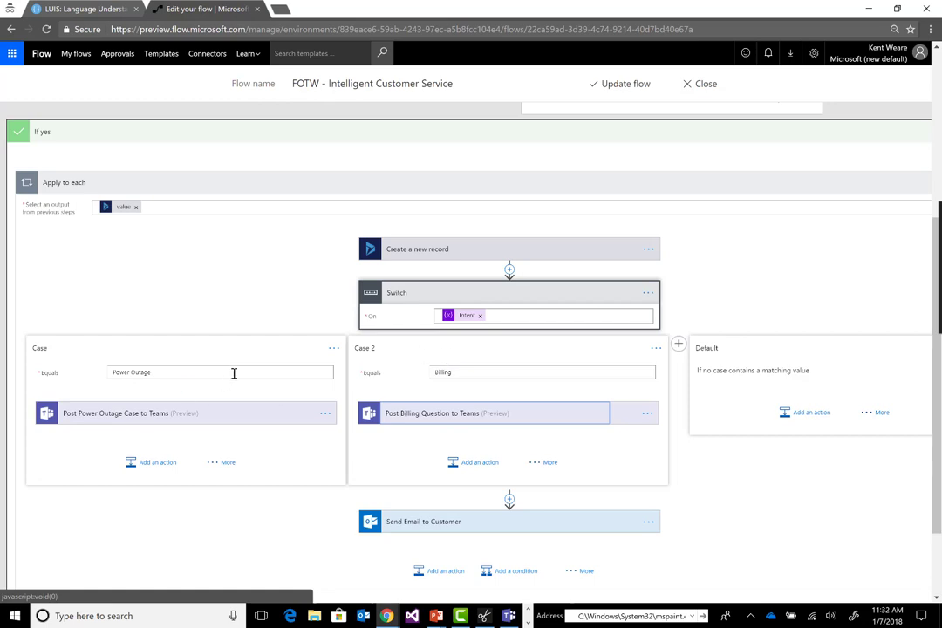
- Expand Post Power Outage Case to Teams, review its settings, and switch to Microsoft Teams to view the posts in High Priority Customer Cases
left_click(166, 413)
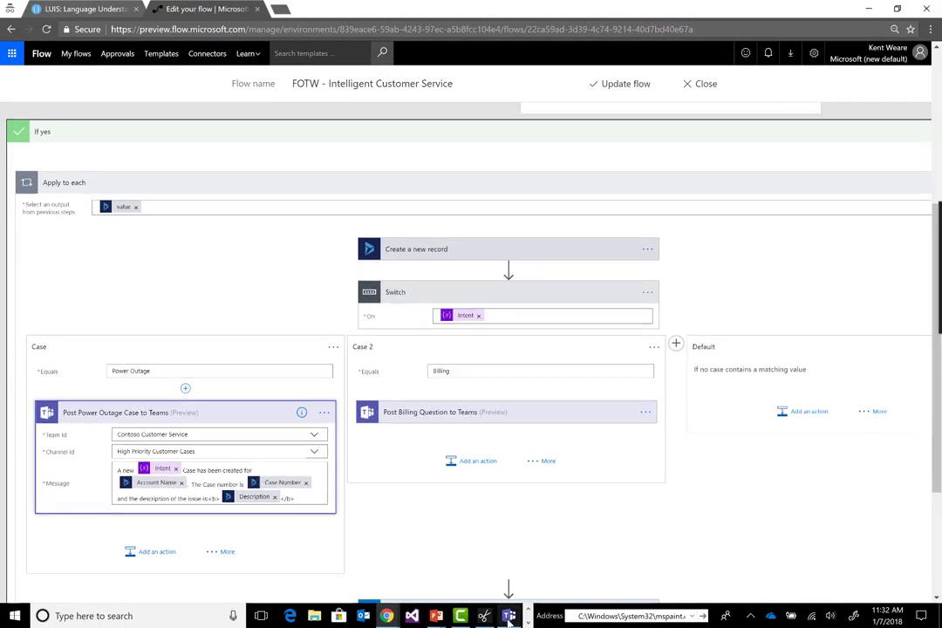
mouse_move(509, 616)
left_click(505, 562)
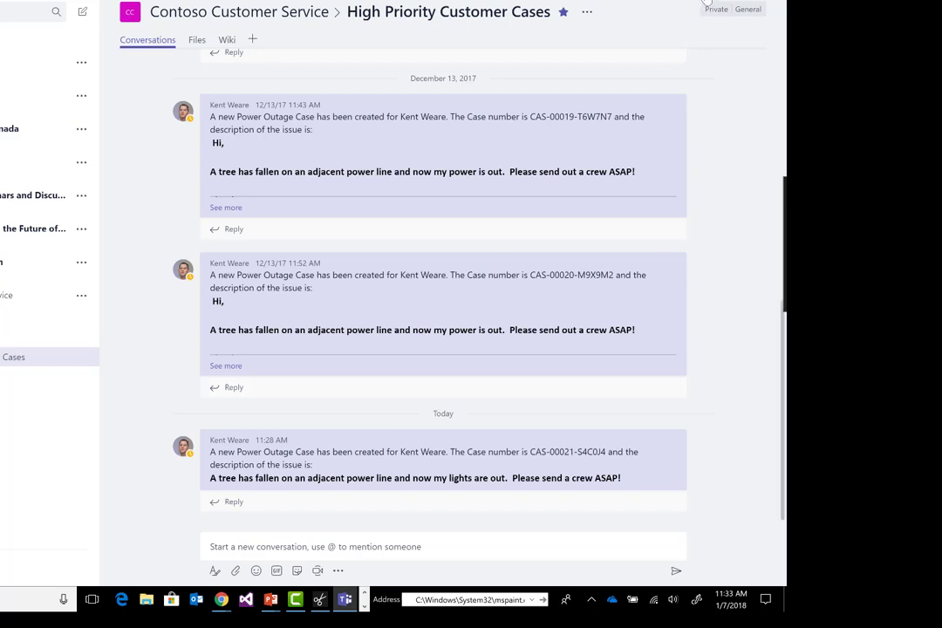
- Return to the flow editor and expand Post Billing Question to Teams to examine its team, channel and message
key("alt+Tab")
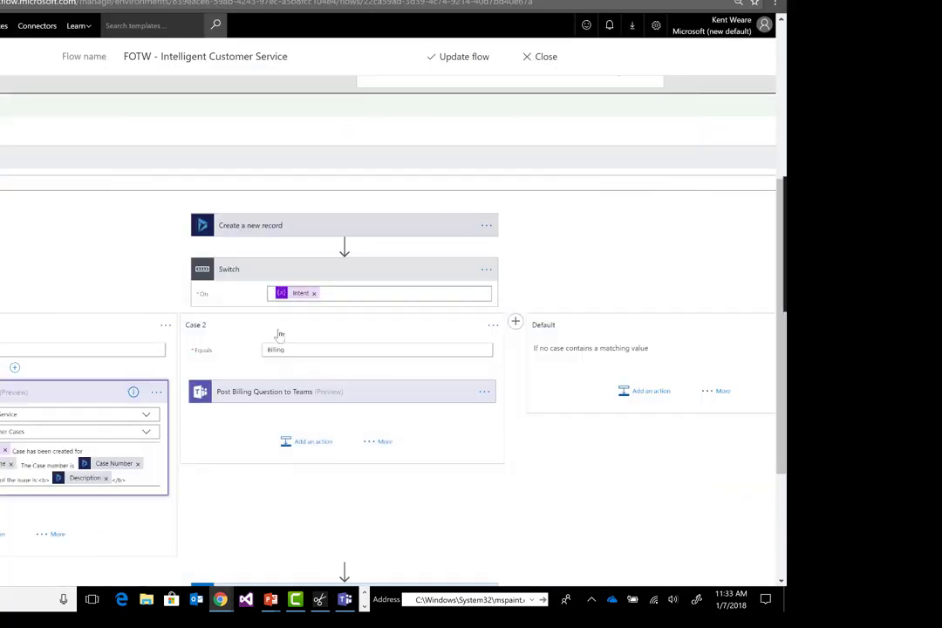
left_click(246, 394)
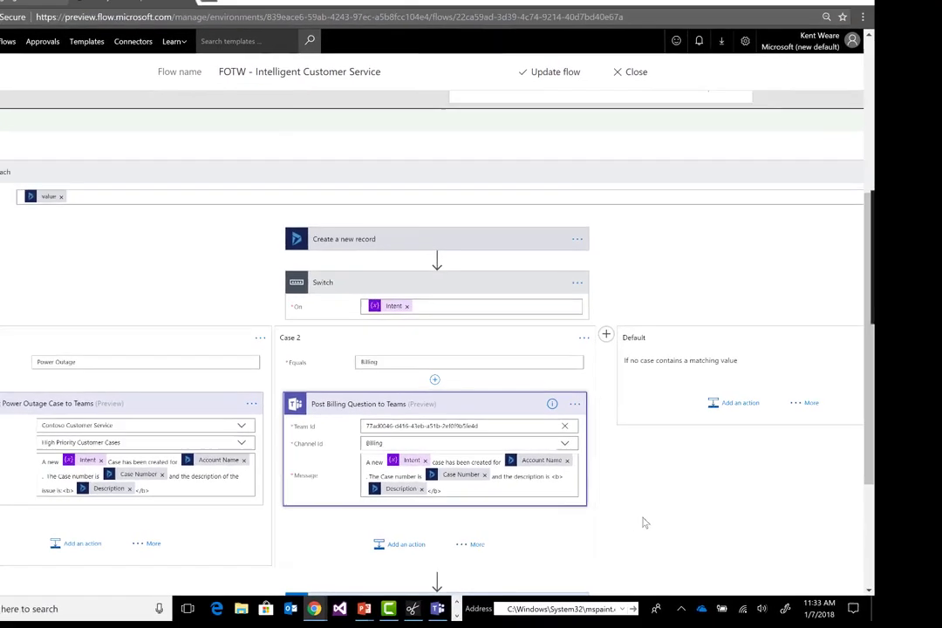
- Examine the Condition together with its If no branch and the Send an email action there
scroll(643, 523, "up", 5)
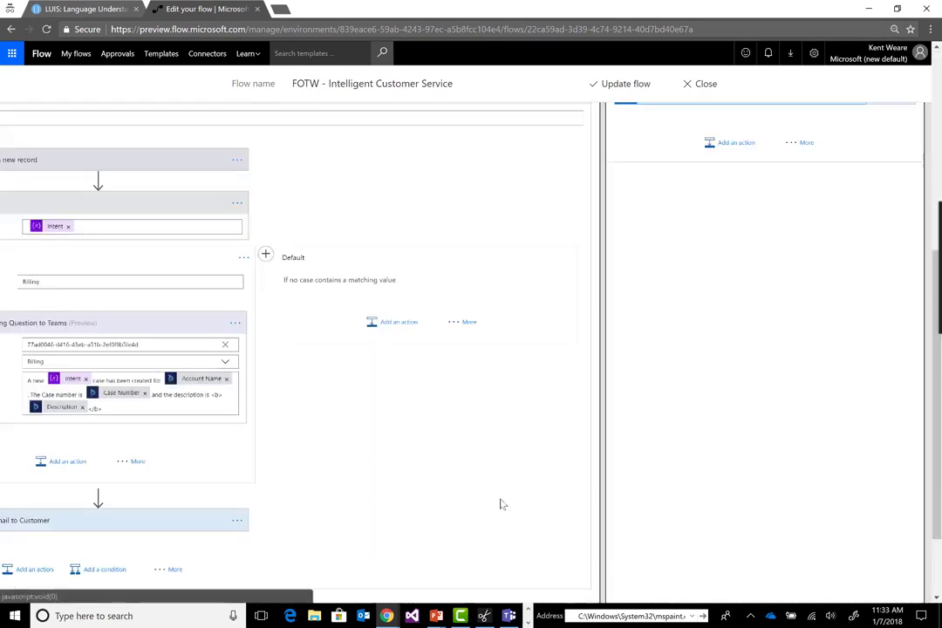
scroll(500, 505, "up", 1)
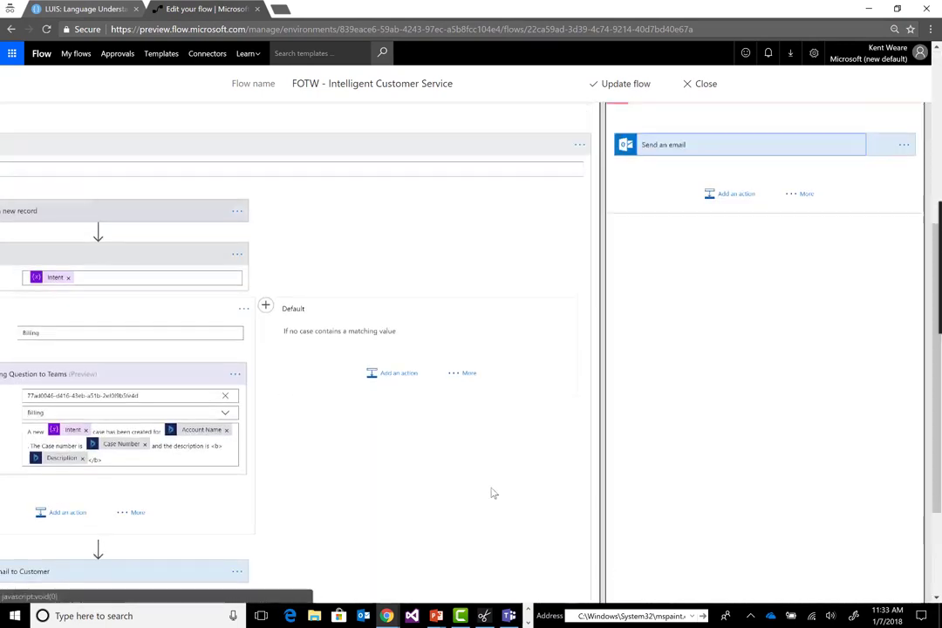
scroll(494, 494, "up", 4)
scroll(532, 533, "down", 1)
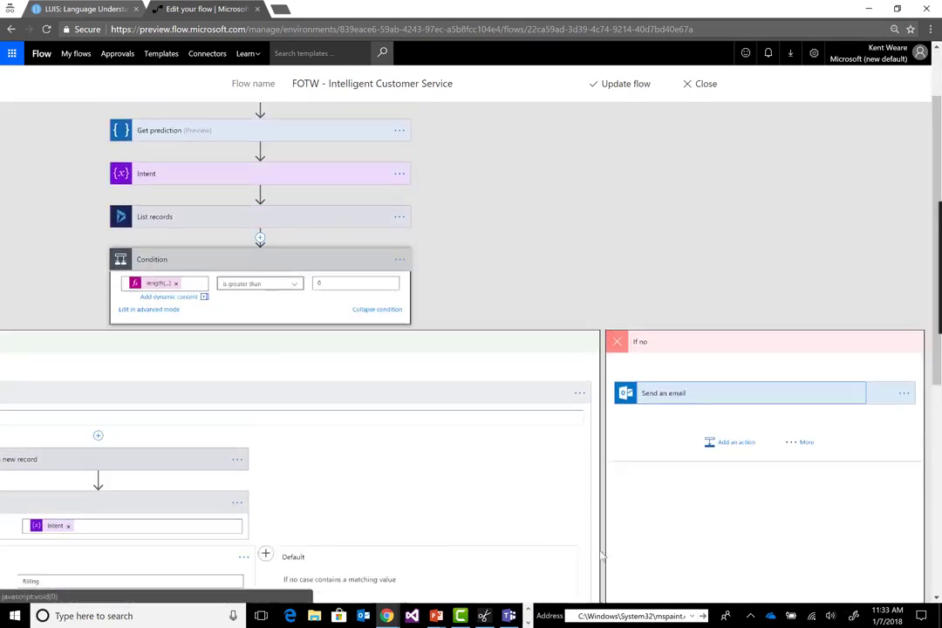
scroll(602, 554, "down", 1)
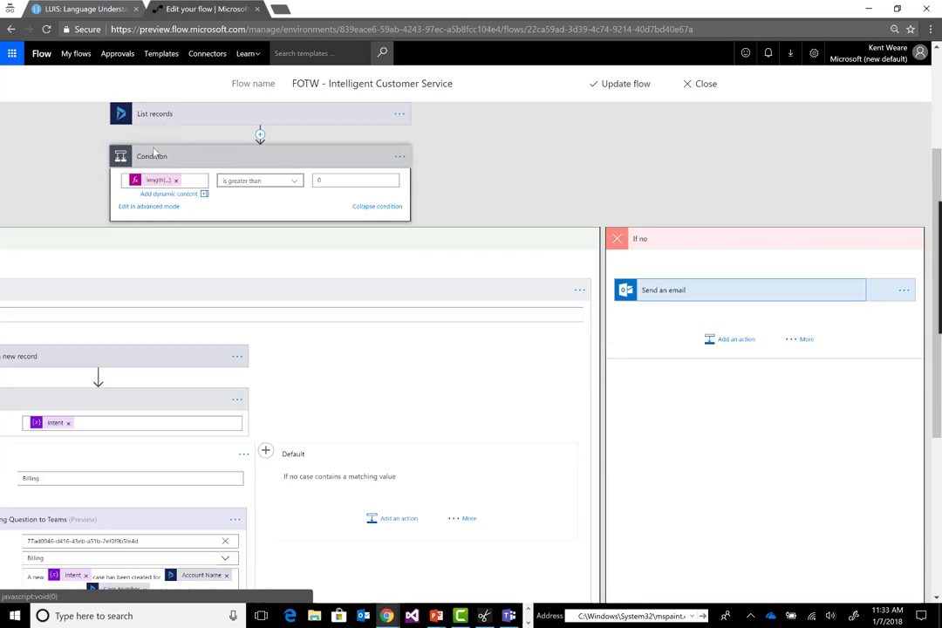
- Expand Send an email in the If no branch and Send Email to Customer below the intent cases to review both actions
left_click(667, 292)
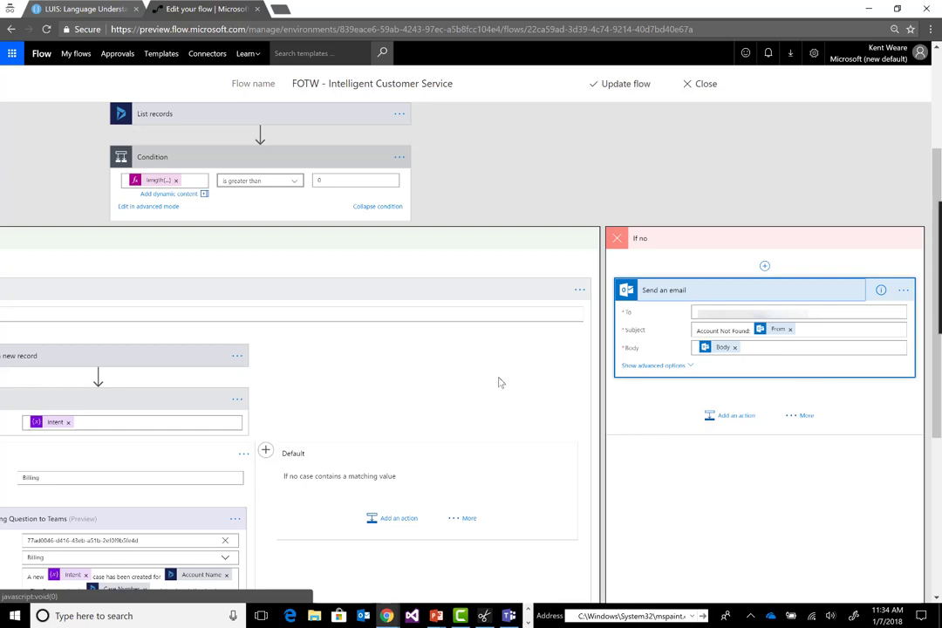
scroll(420, 468, "down", 3)
scroll(487, 287, "down", 1)
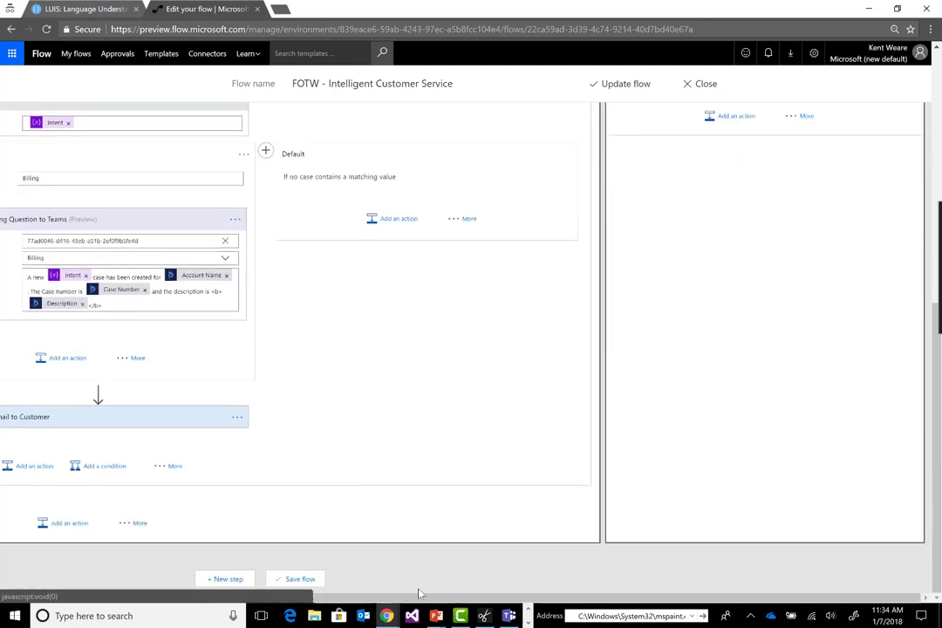
left_click_drag(410, 508, 175, 508)
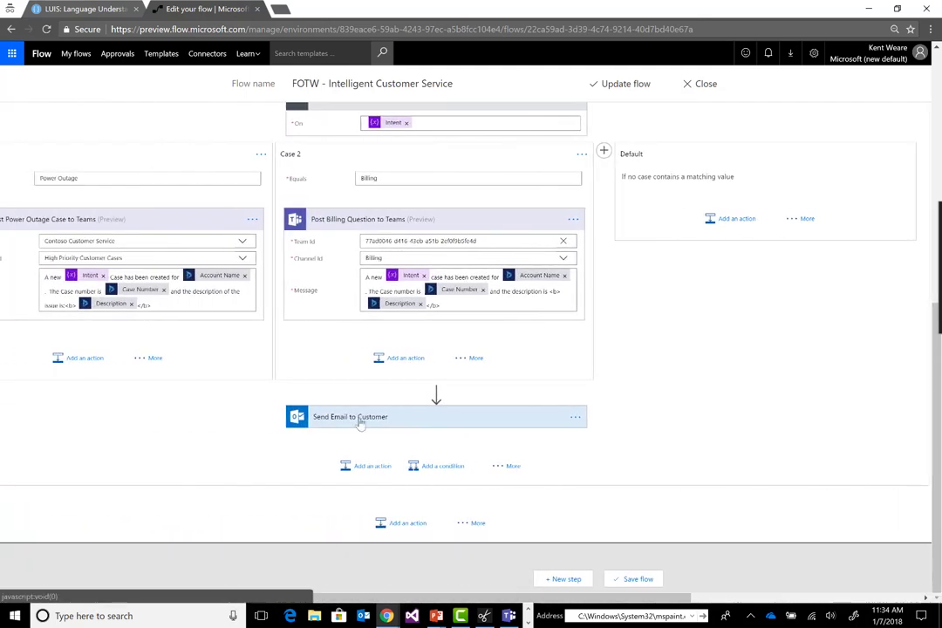
left_click(358, 419)
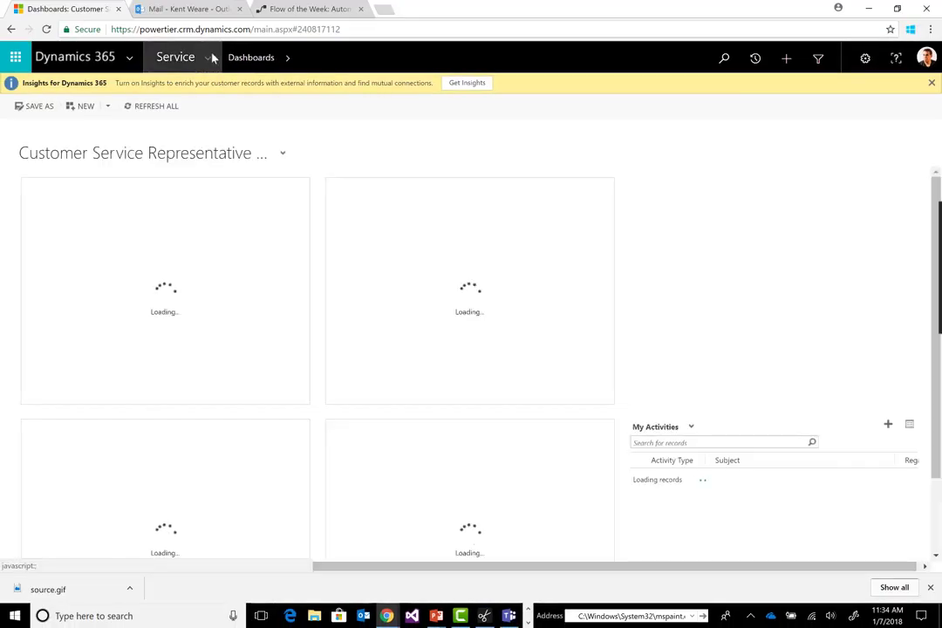
- In Dynamics 365, go to the Service area's Cases and open the Power Outage case created on 1/7/2018
left_click(207, 58)
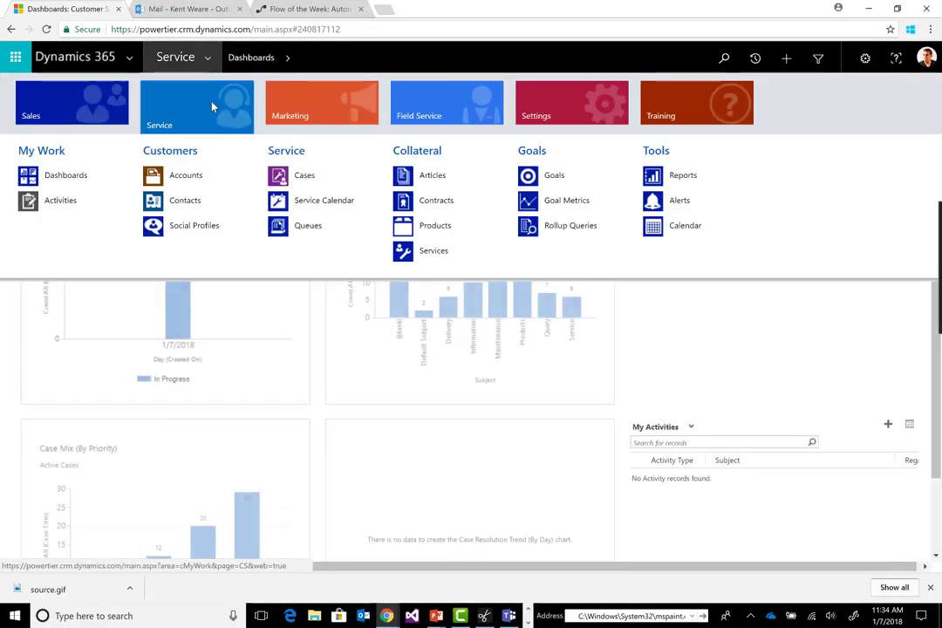
left_click(297, 175)
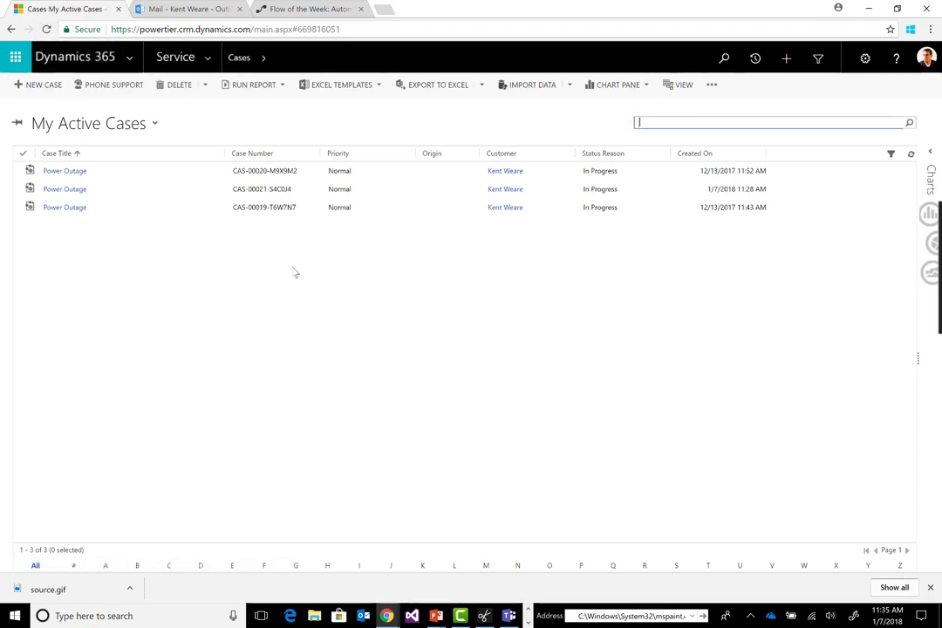
double_click(732, 207)
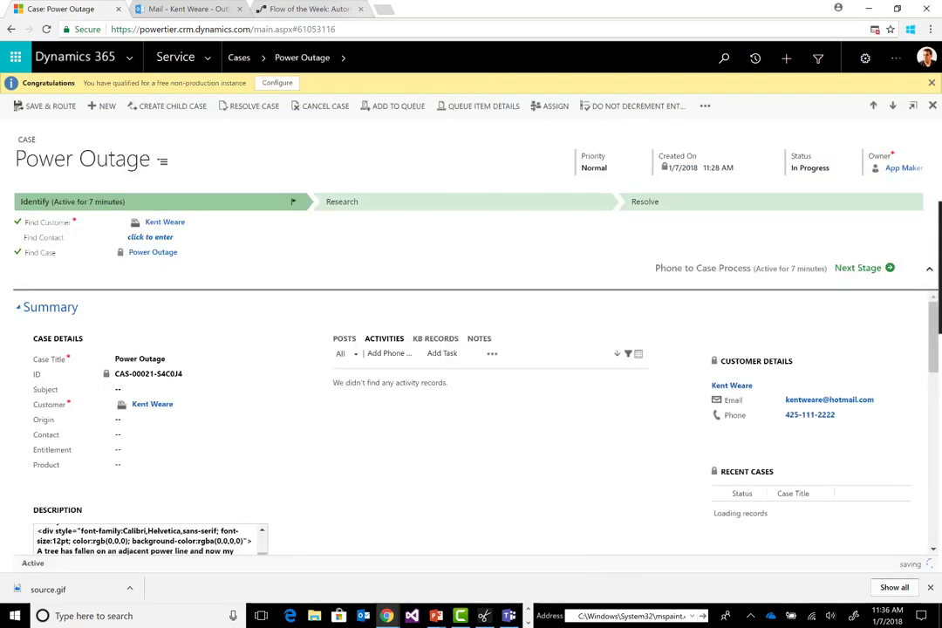
- Switch to the running PowerPoint slide show and advance from the Demo slide to the closing Thanks for Watching slide
mouse_move(435, 616)
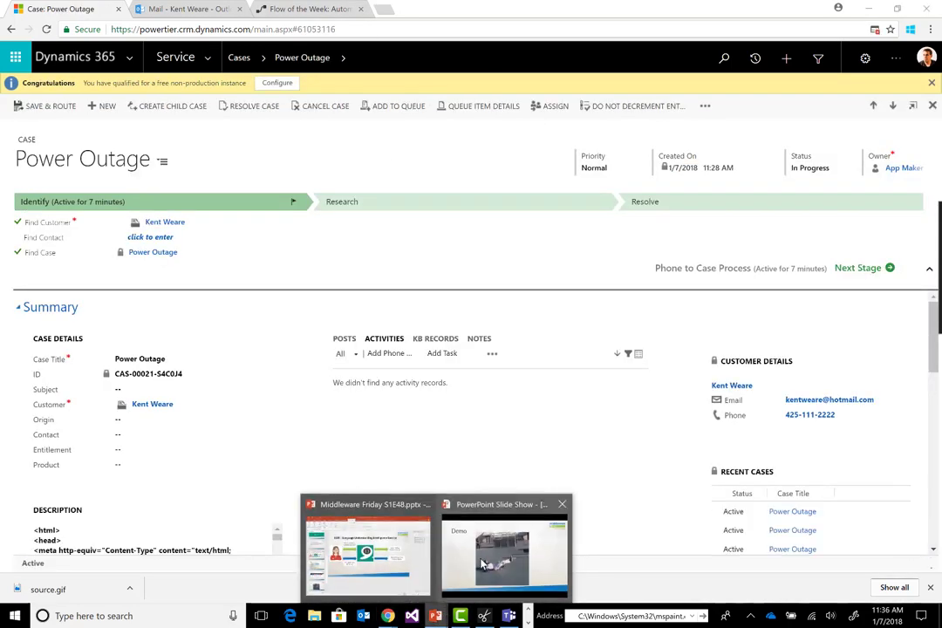
left_click(482, 564)
left_click(482, 564)
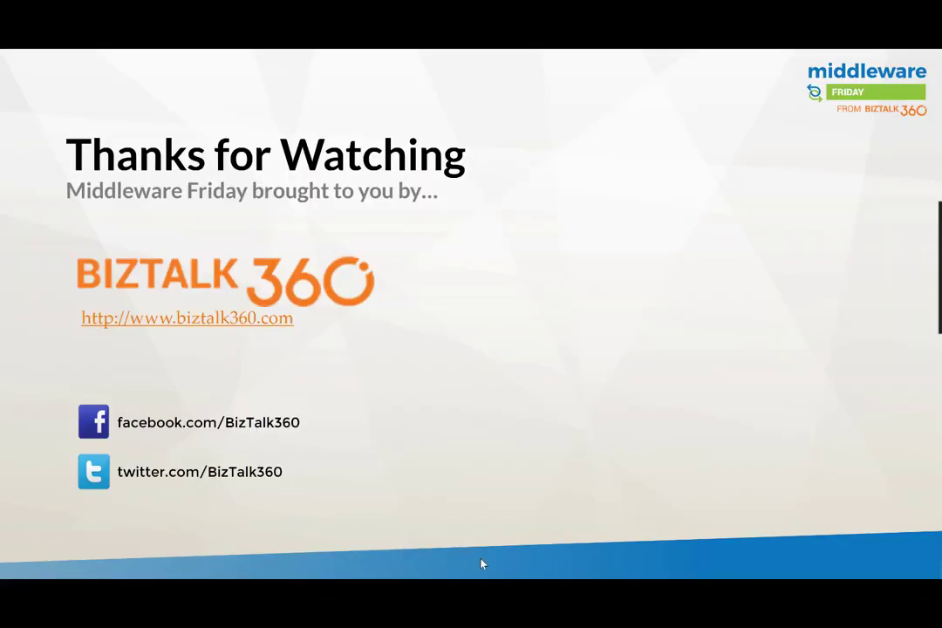